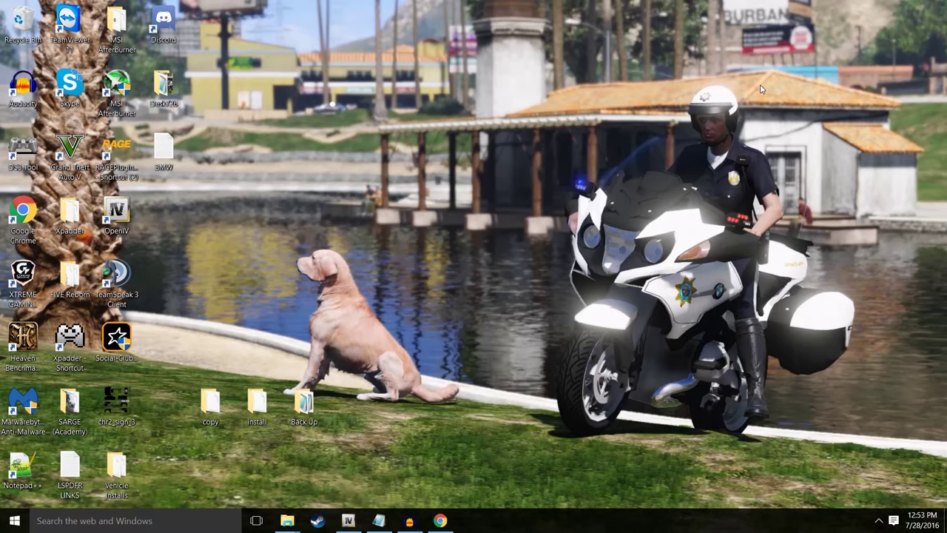
Review the 2014 CHP BMW R 1200RT mod page in Chrome, including the vehicles.meta install location, and put the browser away
left_click(440, 522)
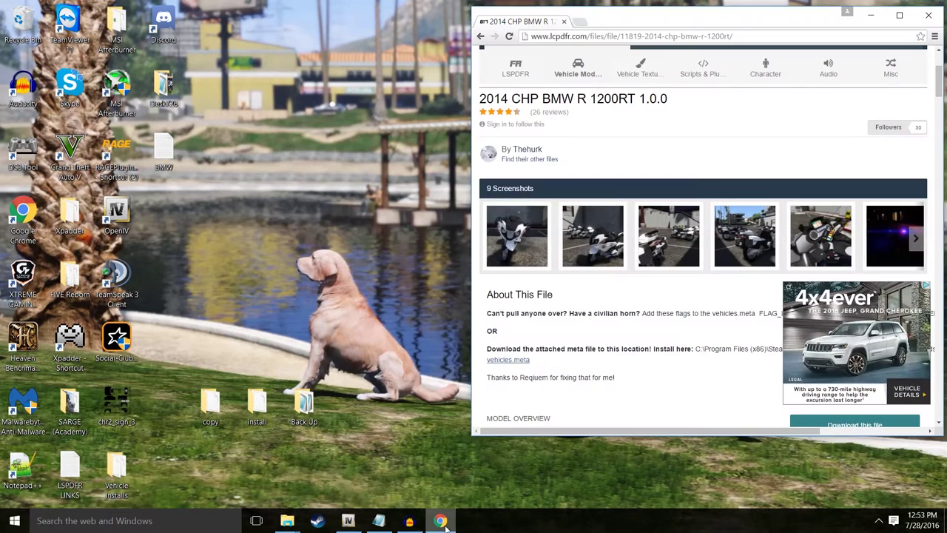
left_click_drag(736, 21, 739, 22)
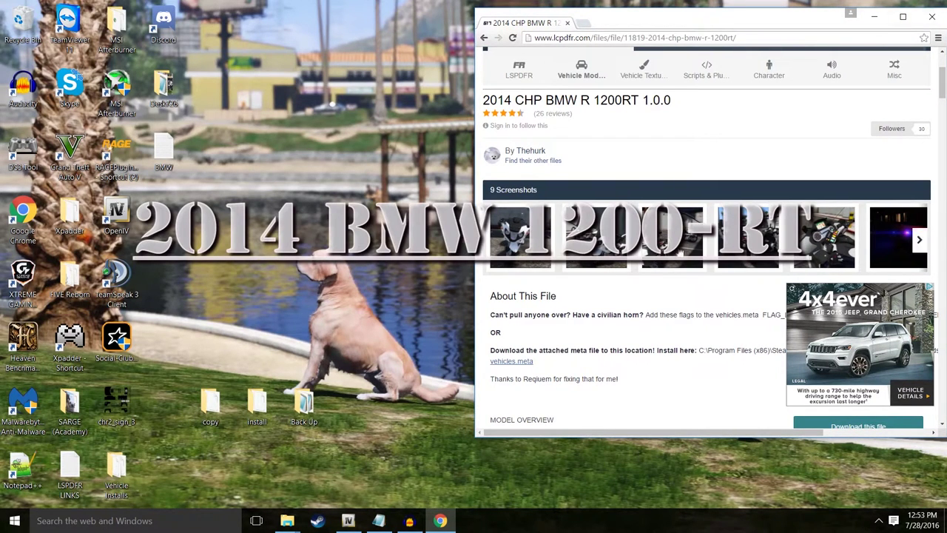
scroll(493, 222, "down", 2)
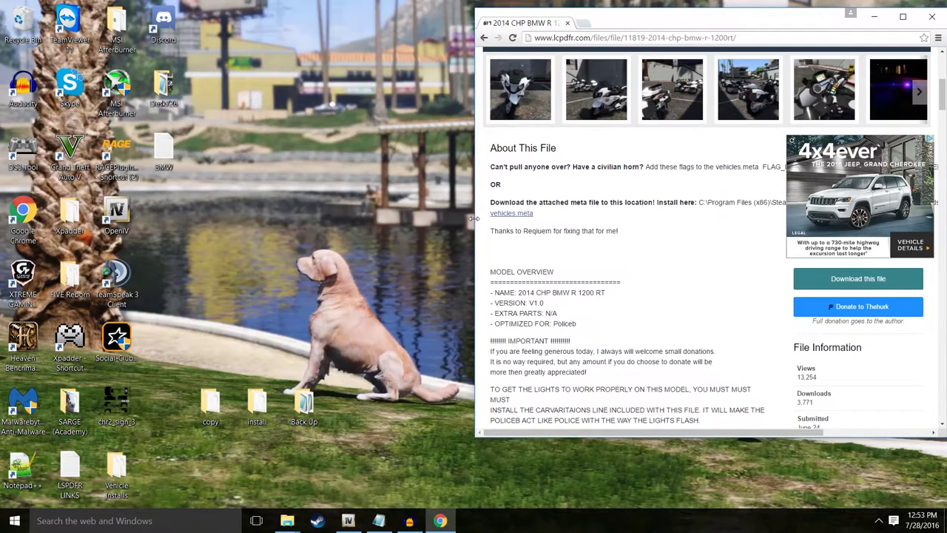
left_click_drag(474, 219, 86, 218)
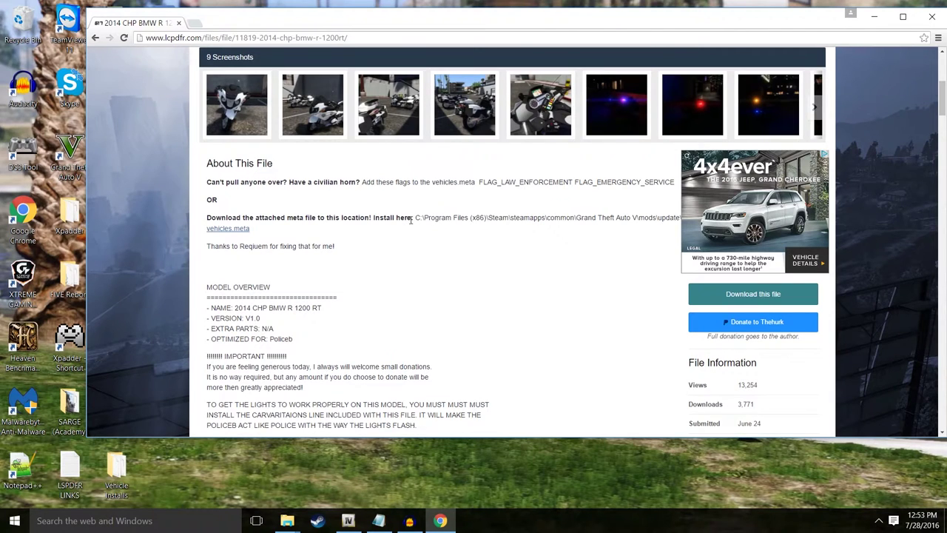
left_click_drag(412, 217, 633, 227)
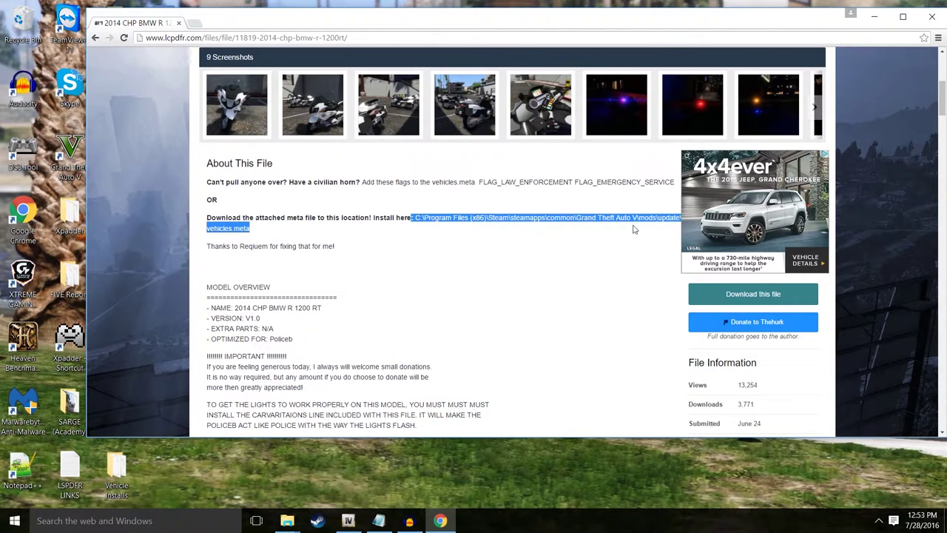
left_click(289, 232)
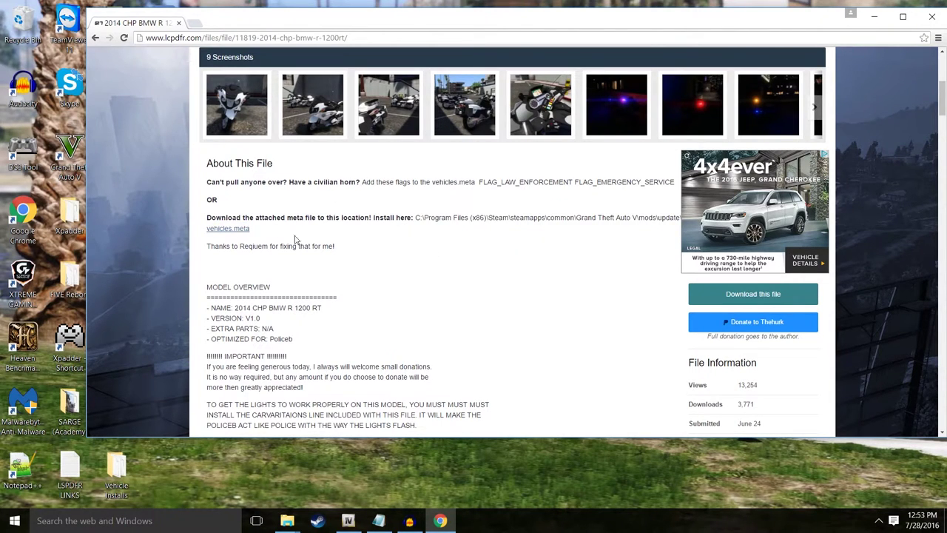
left_click_drag(85, 213, 321, 215)
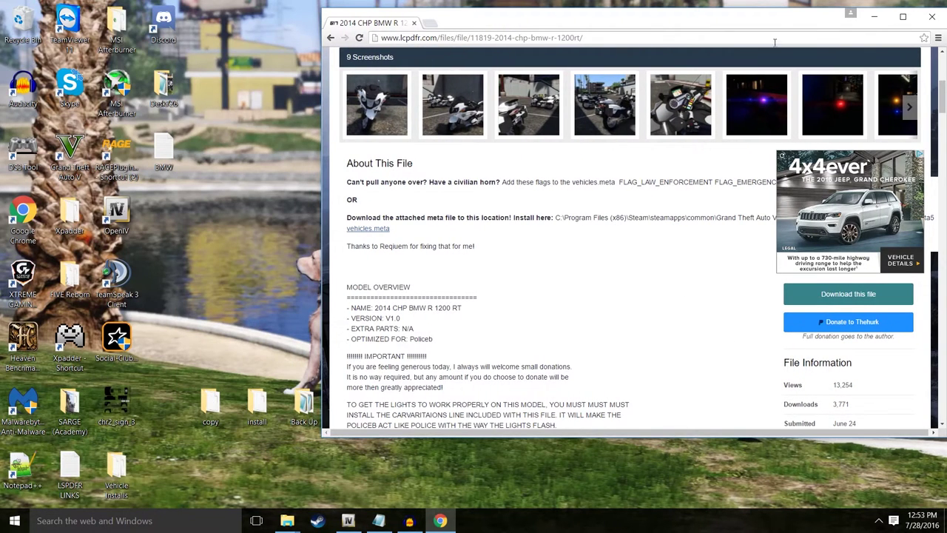
left_click(871, 16)
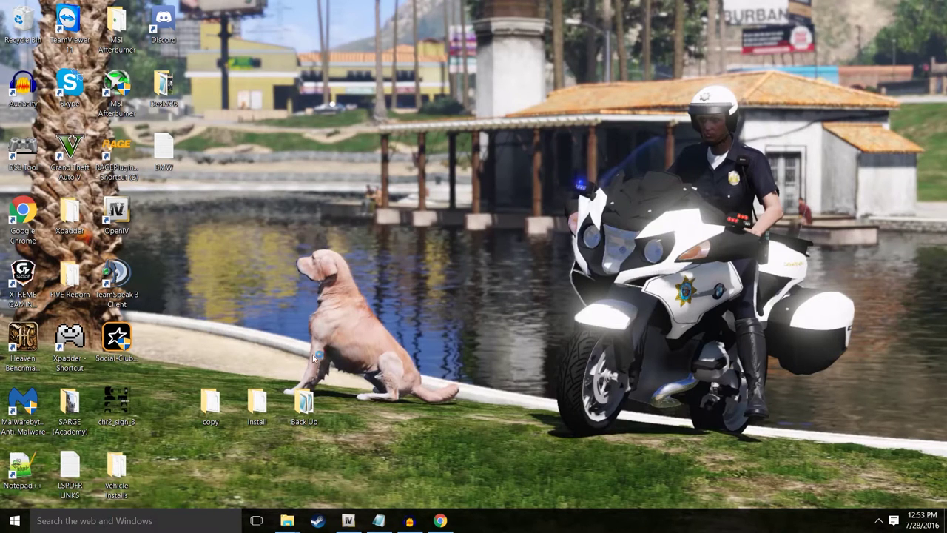
Copy the 2014 CHP BMW R 1200RT (1).rar archive from the desktop's copy folder into the install folder
double_click(230, 422)
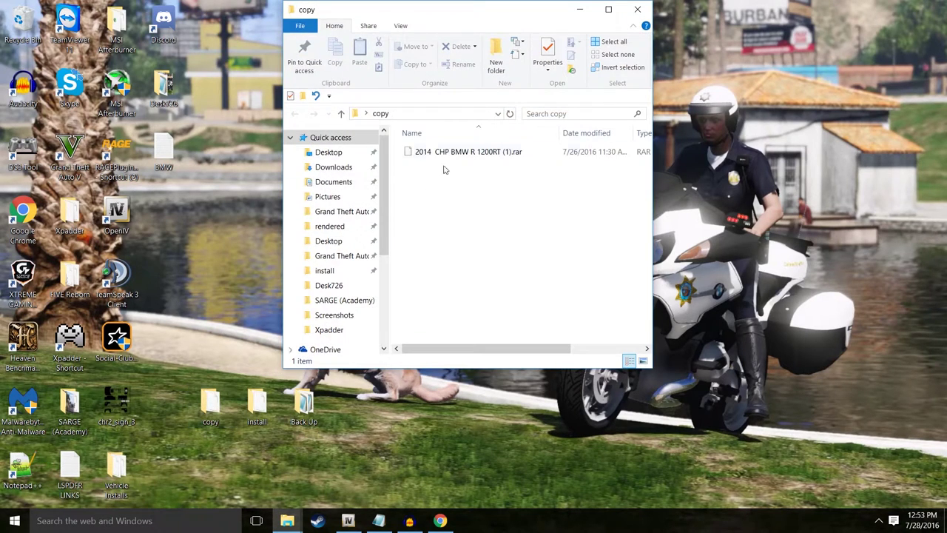
left_click(446, 155)
right_click(446, 158)
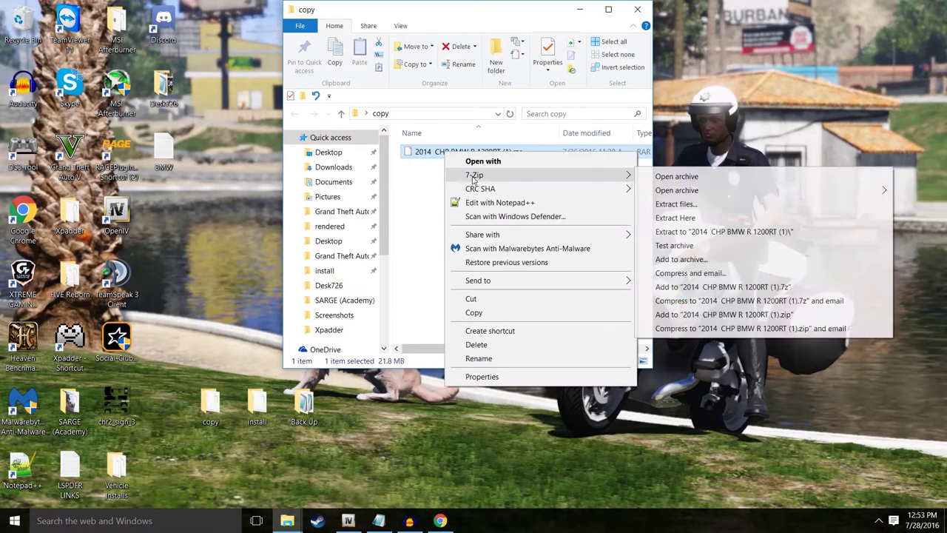
left_click(468, 314)
left_click(579, 10)
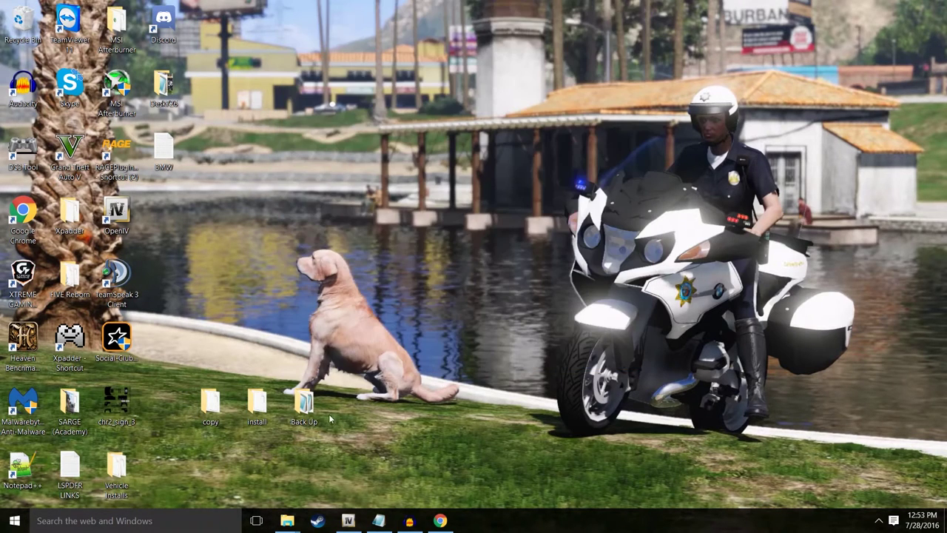
double_click(265, 406)
right_click(393, 291)
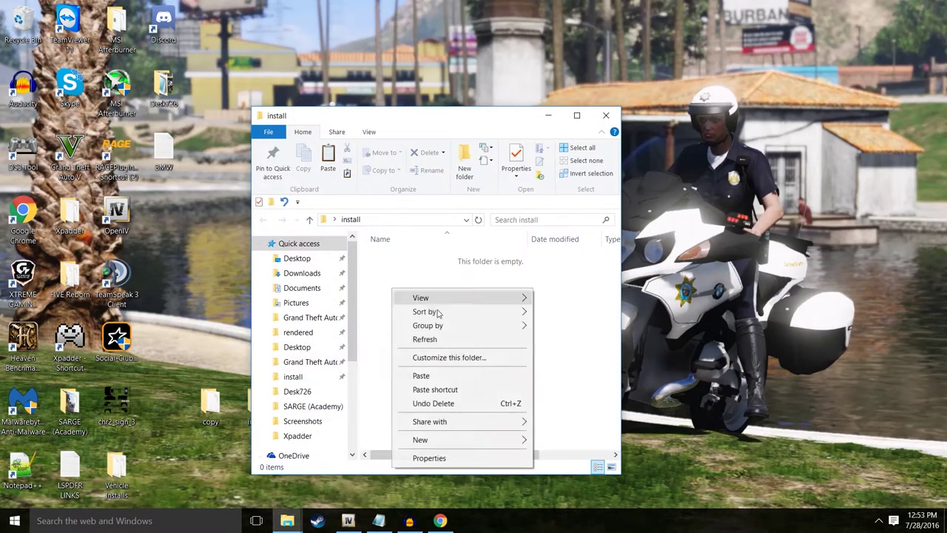
left_click(427, 377)
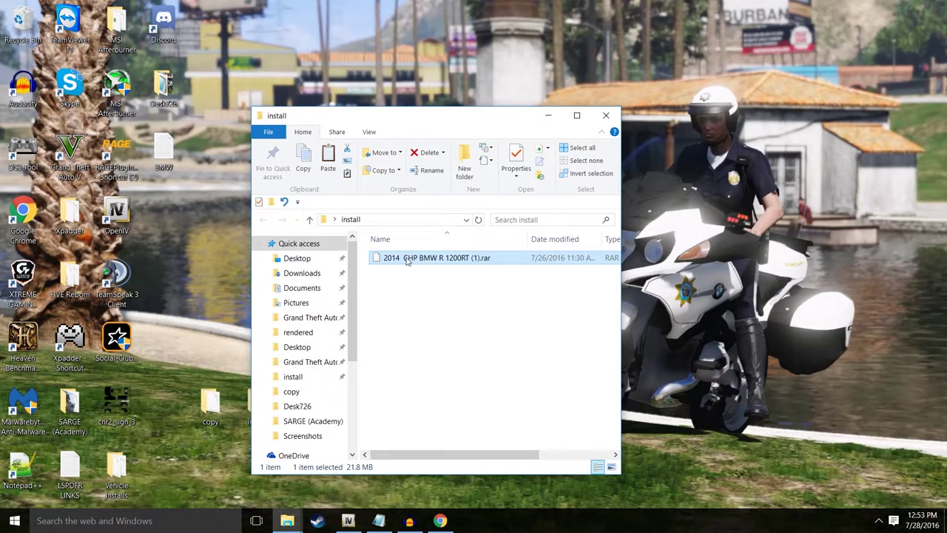
Extract the BMW archive into the install folder with 7-Zip and open the extracted 2014 CHP BMW R 1200RT folder
right_click(406, 261)
mouse_move(430, 284)
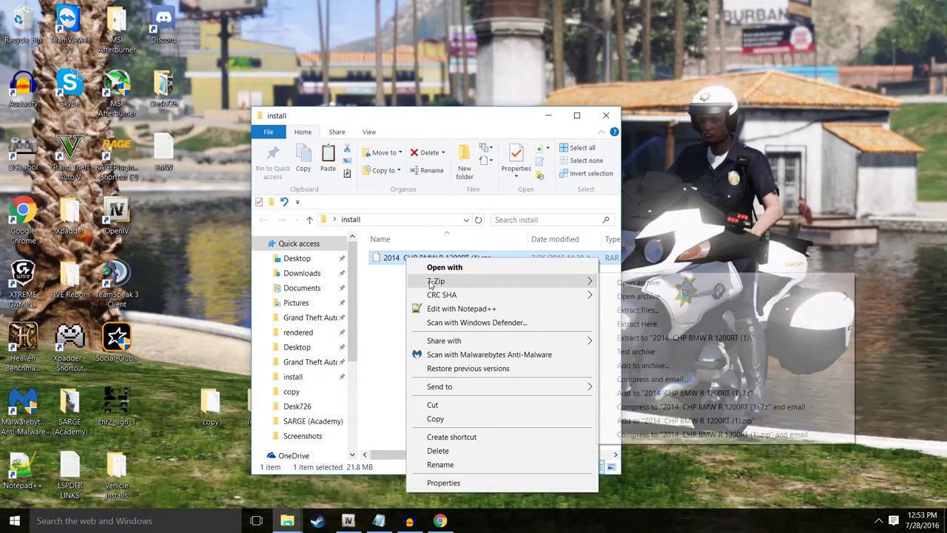
left_click(636, 324)
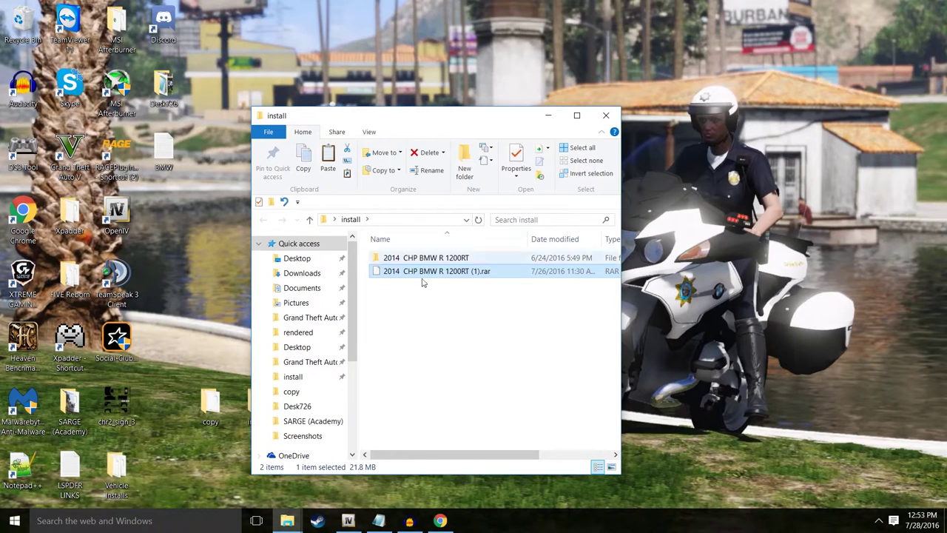
double_click(407, 259)
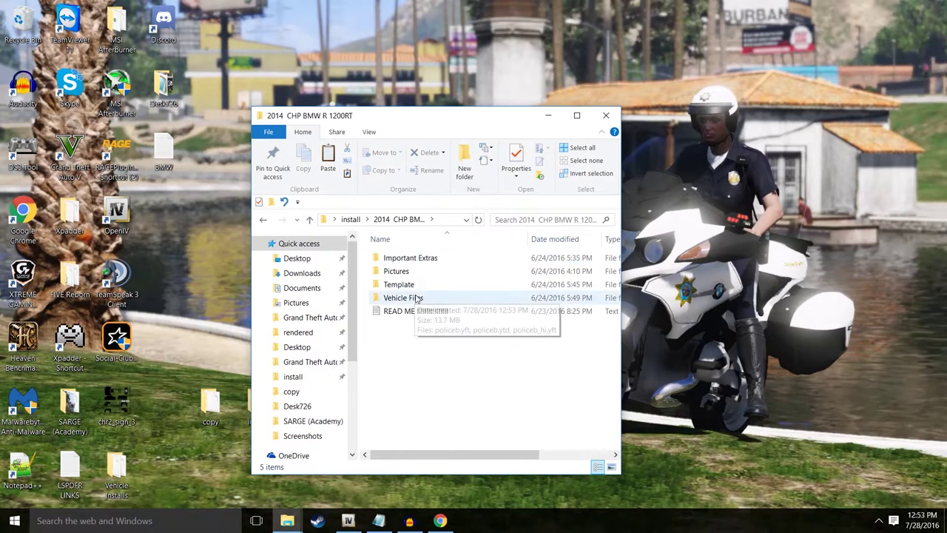
Open the mod's READ ME file and read its notes on lights, the vehicle meta line and the installation paths
double_click(392, 311)
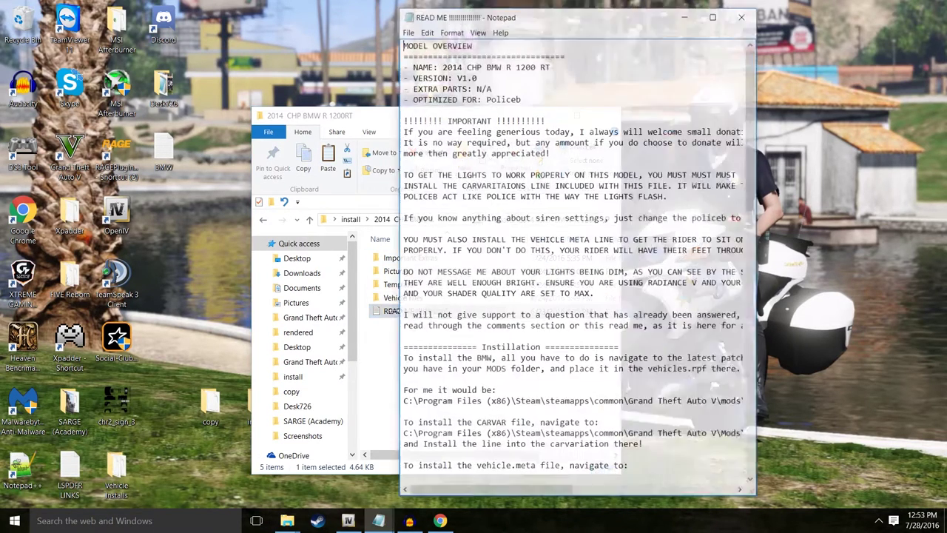
left_click_drag(563, 20, 344, 25)
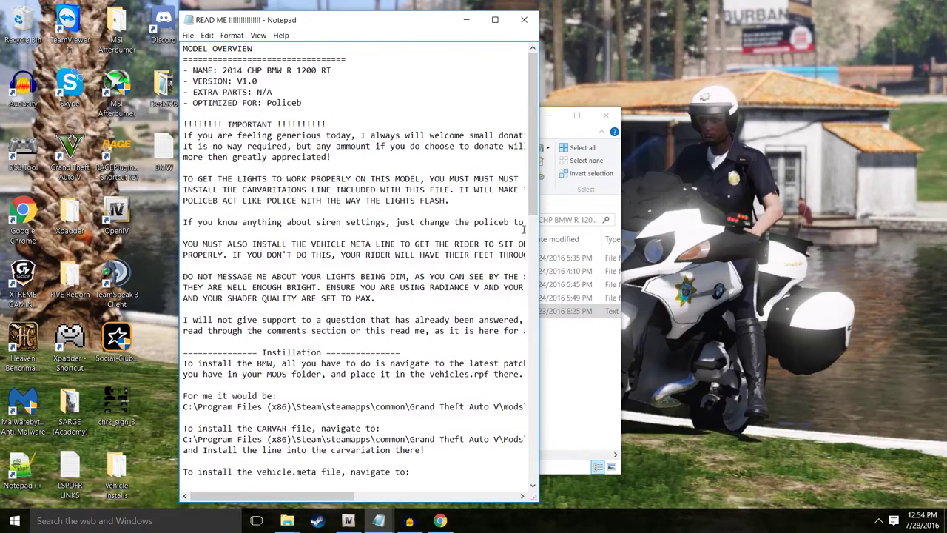
left_click_drag(540, 226, 811, 221)
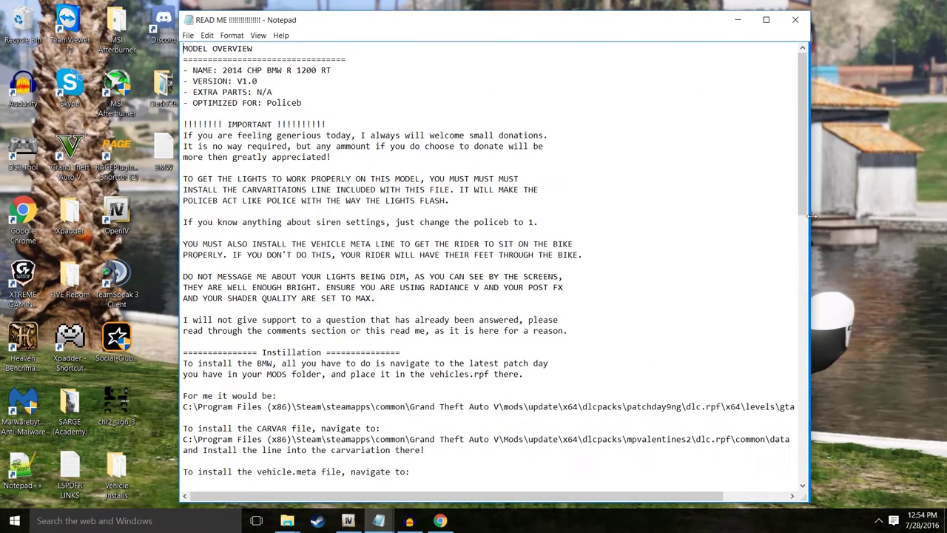
left_click_drag(426, 28, 396, 28)
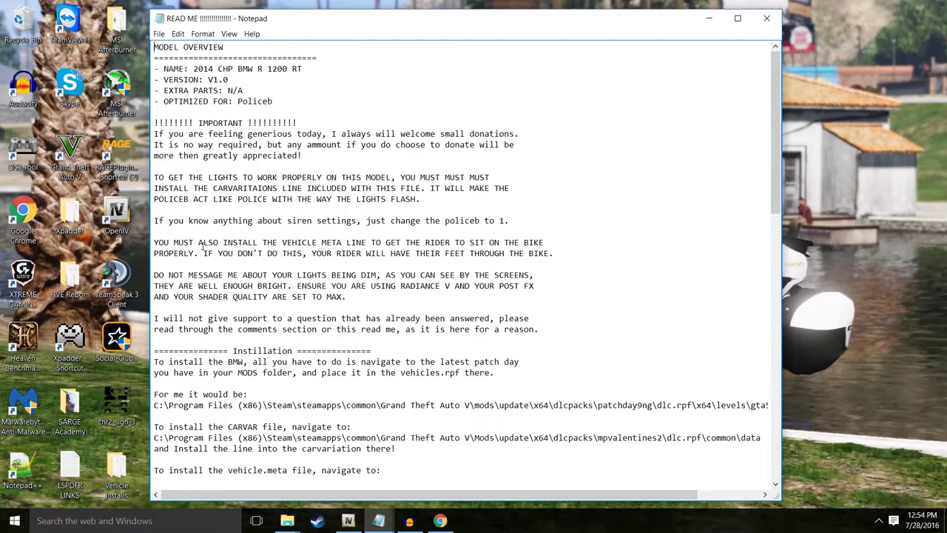
left_click_drag(220, 243, 541, 237)
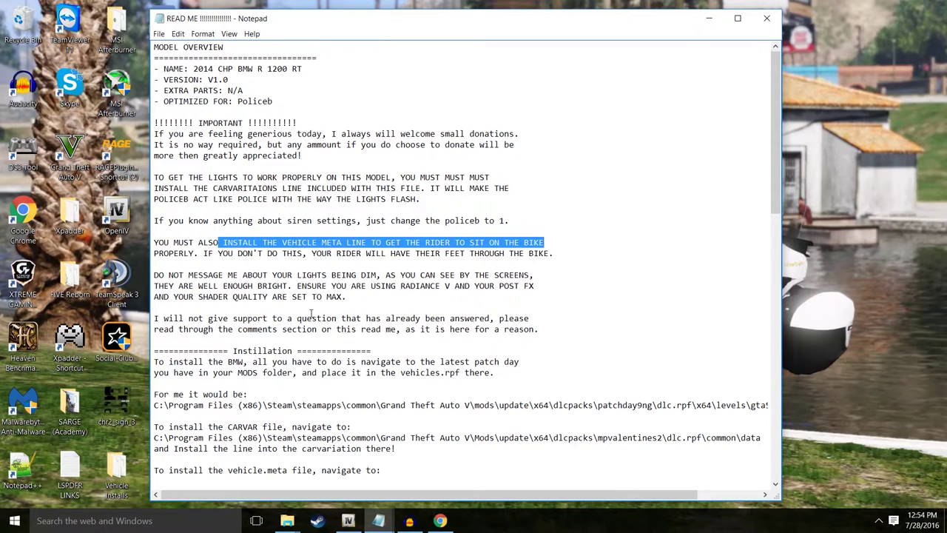
scroll(310, 313, "down", 2)
left_click_drag(207, 211, 438, 212)
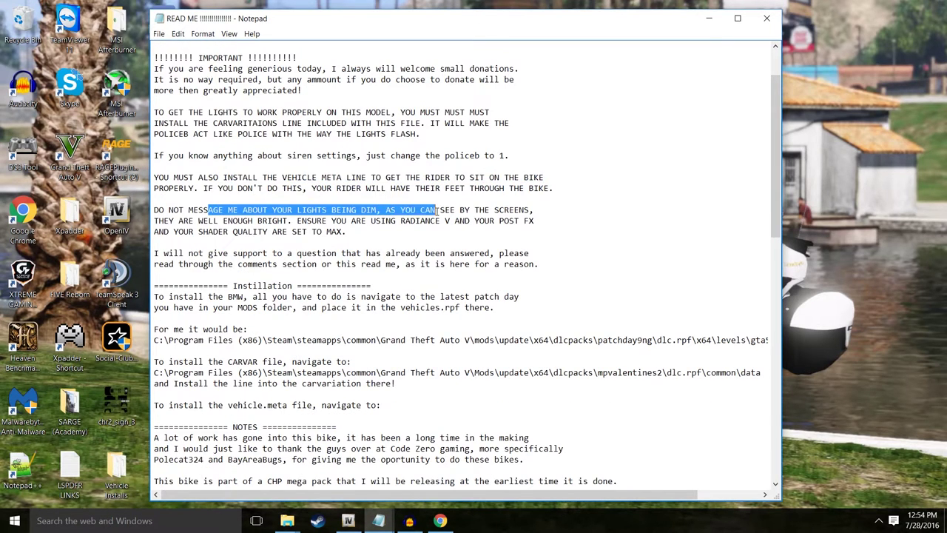
scroll(213, 295, "down", 3)
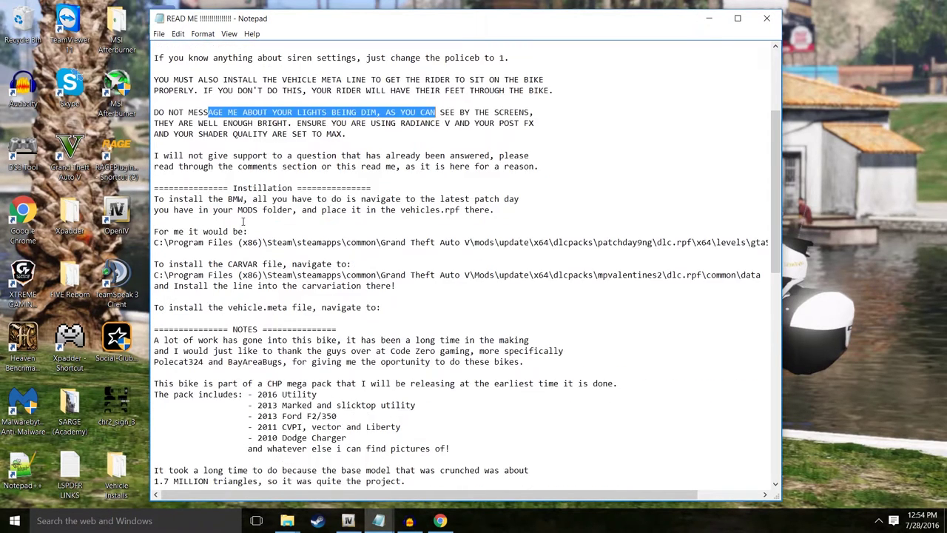
scroll(395, 222, "down", 1)
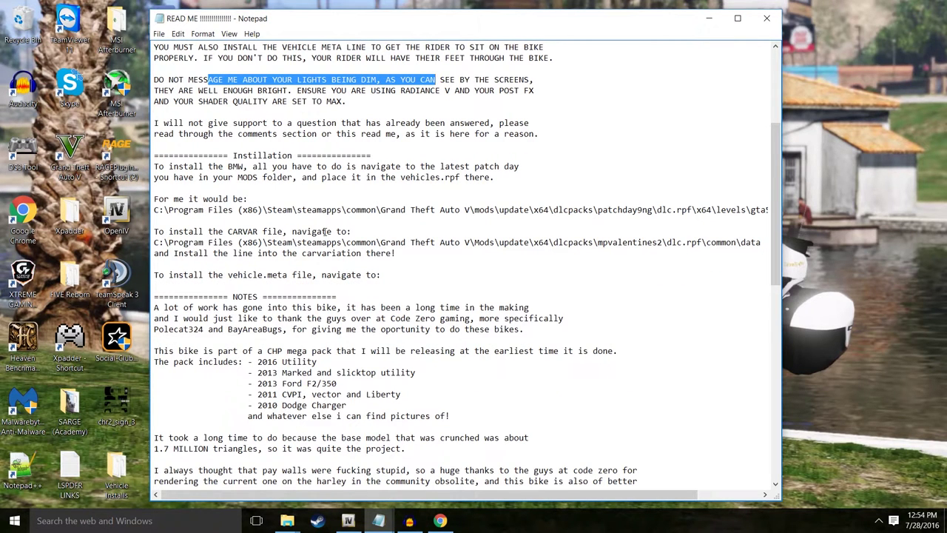
left_click_drag(402, 259, 184, 157)
left_click(707, 18)
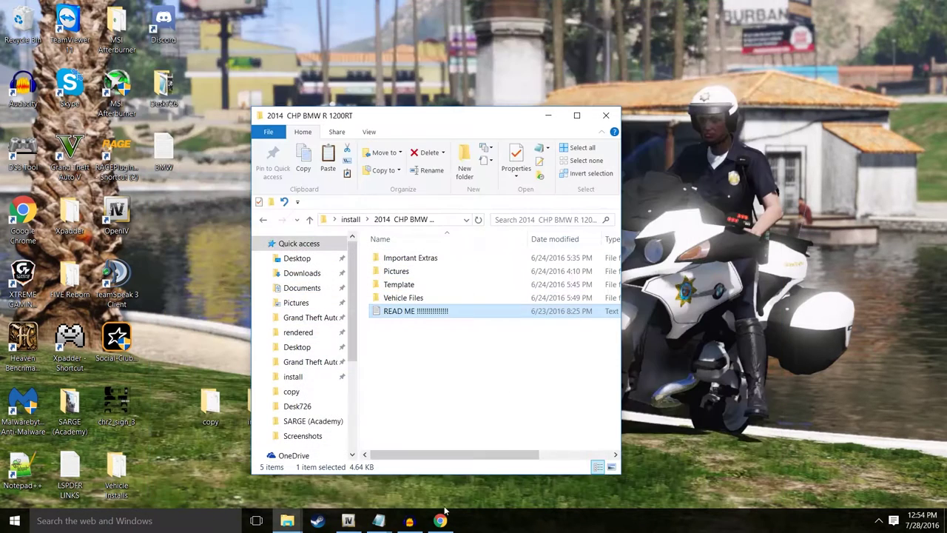
Bring up the BMW notes listing the install paths in Notepad and place them in the desktop's upper right area
right_click(377, 523)
left_click(377, 521)
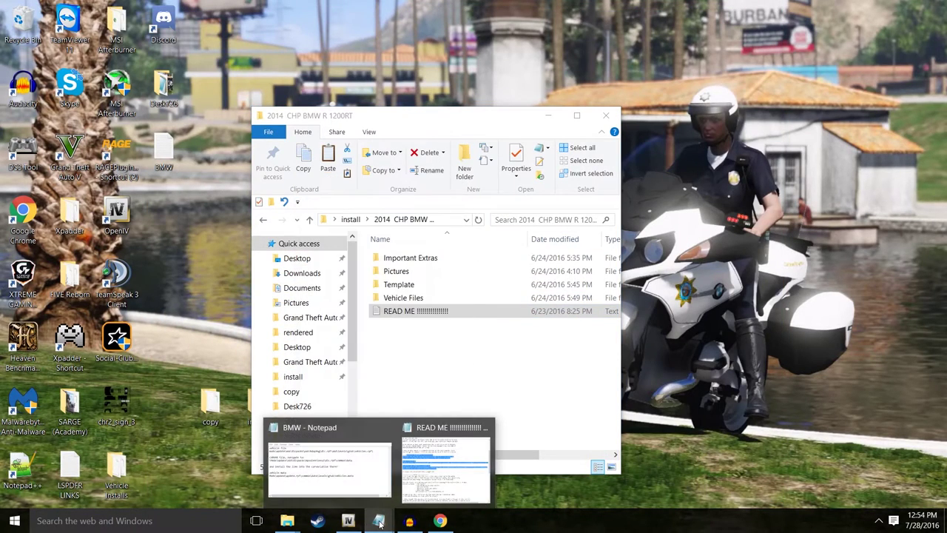
left_click(318, 447)
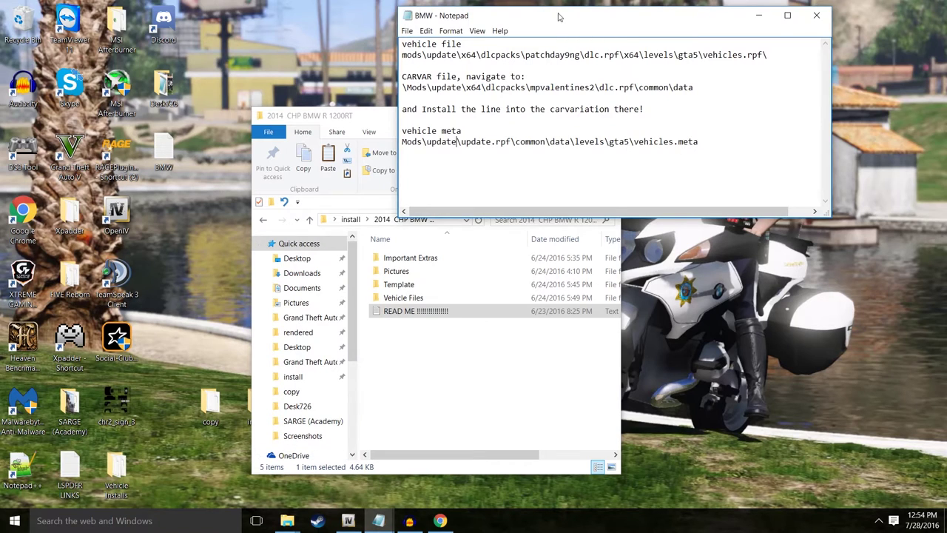
left_click_drag(559, 16, 671, 18)
Shrink the extracted mod folder's window and place it below the install paths in the BMW notes
left_click(418, 126)
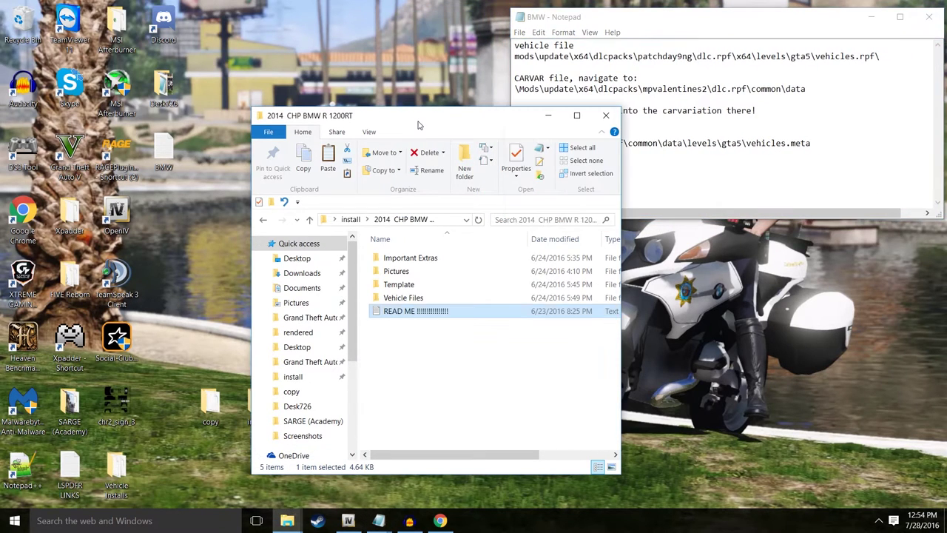
double_click(419, 118)
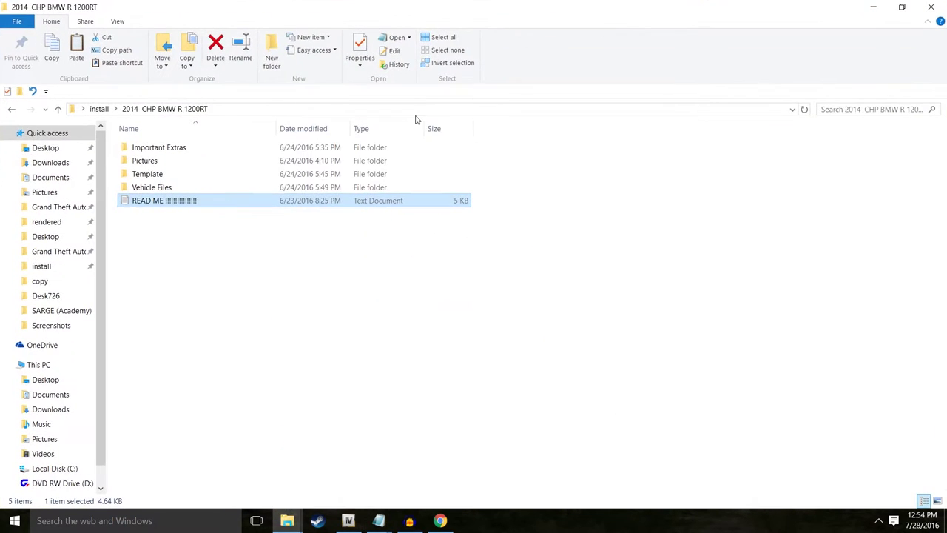
left_click(899, 6)
left_click_drag(623, 477, 690, 393)
left_click_drag(518, 118, 754, 189)
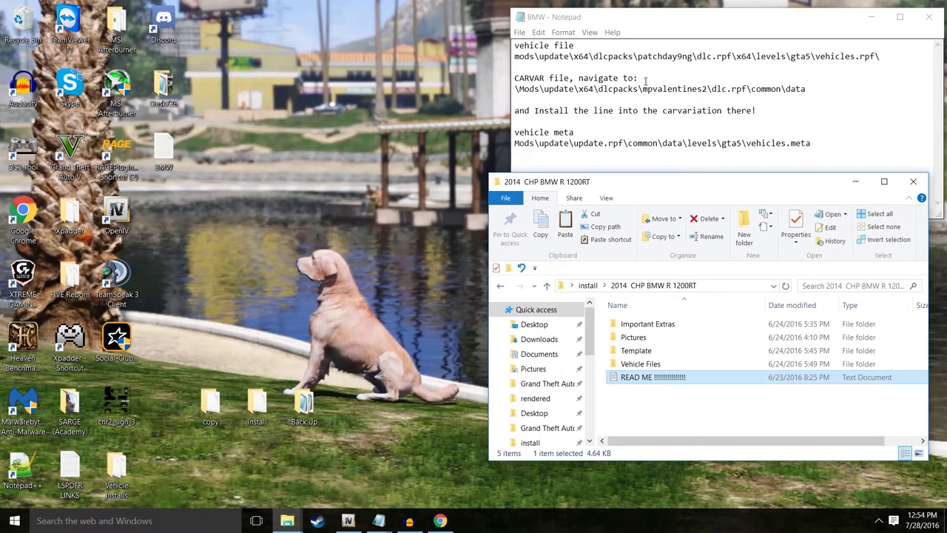
Switch to OpenIV, place it beside the notes, and open the mod's Vehicle Files folder in File Explorer
left_click(347, 520)
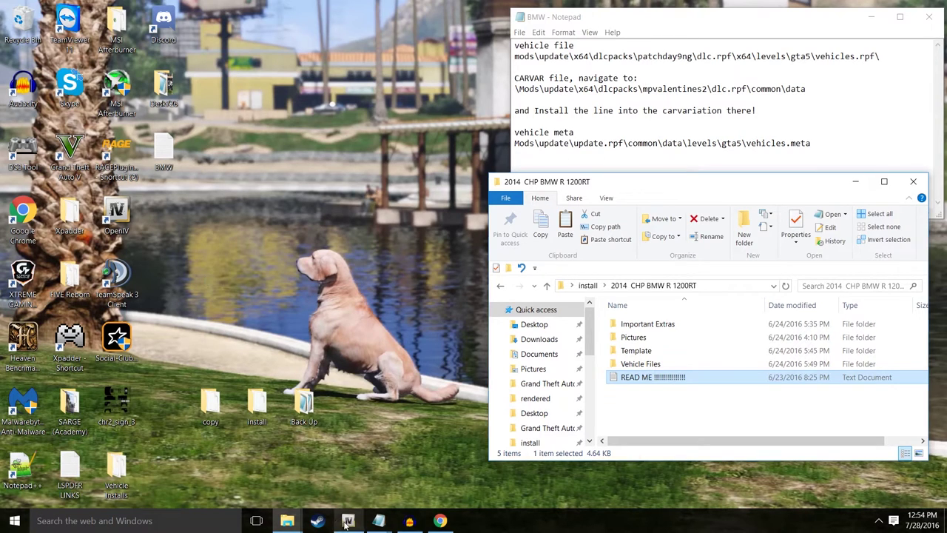
left_click_drag(476, 95, 281, 42)
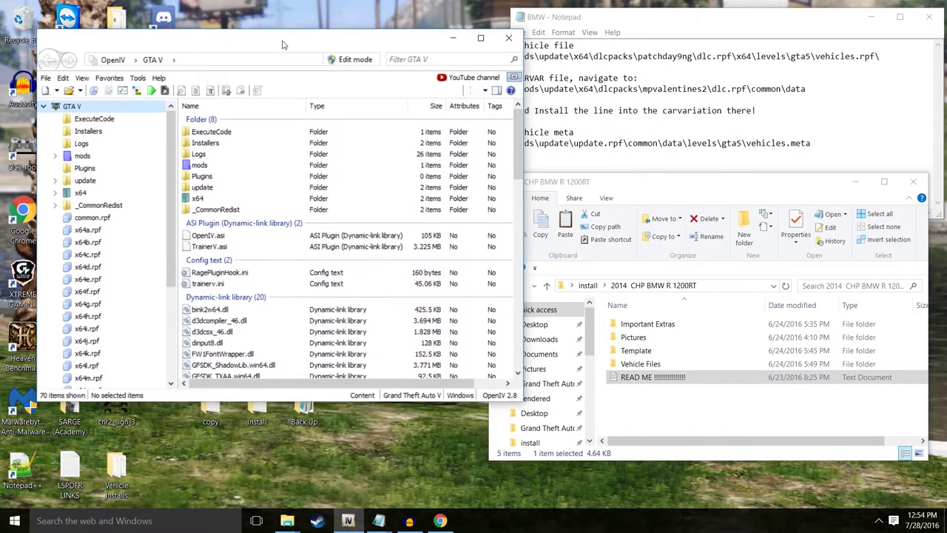
double_click(642, 364)
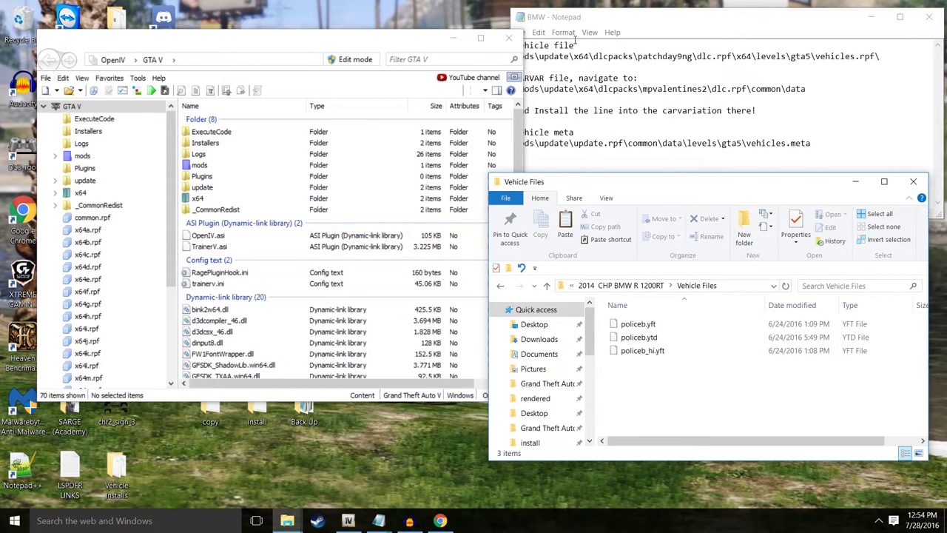
left_click_drag(425, 40, 413, 38)
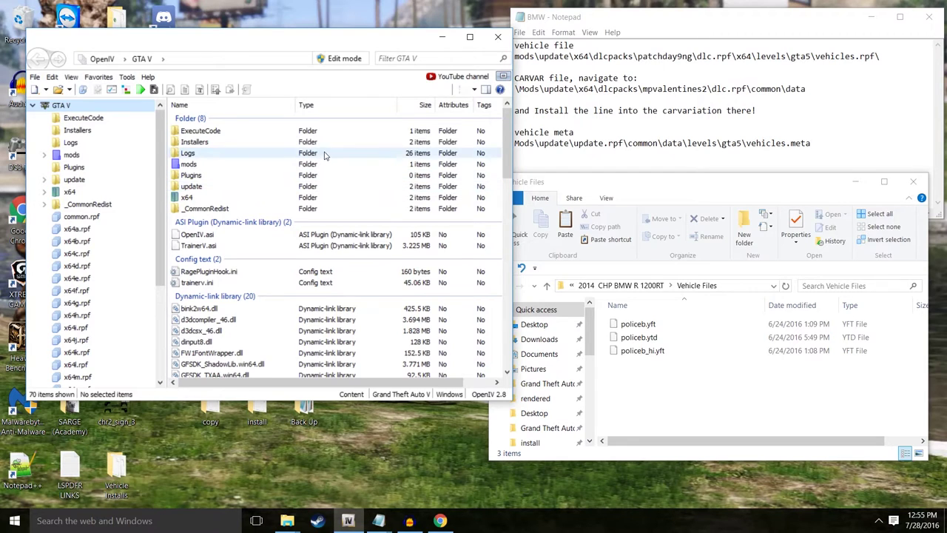
In the game's original update folder, open x64\dlcpacks and enter the patchday10ng folder
left_click(80, 182)
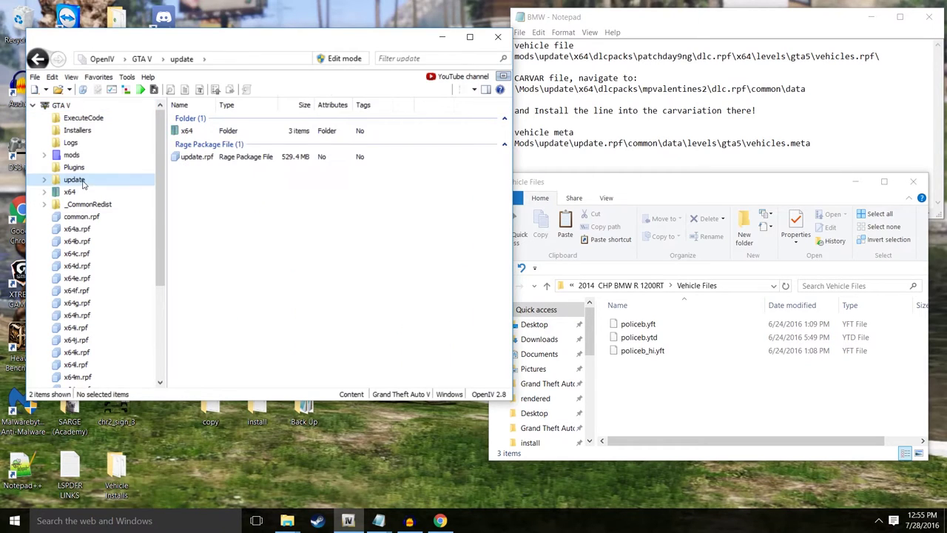
double_click(219, 133)
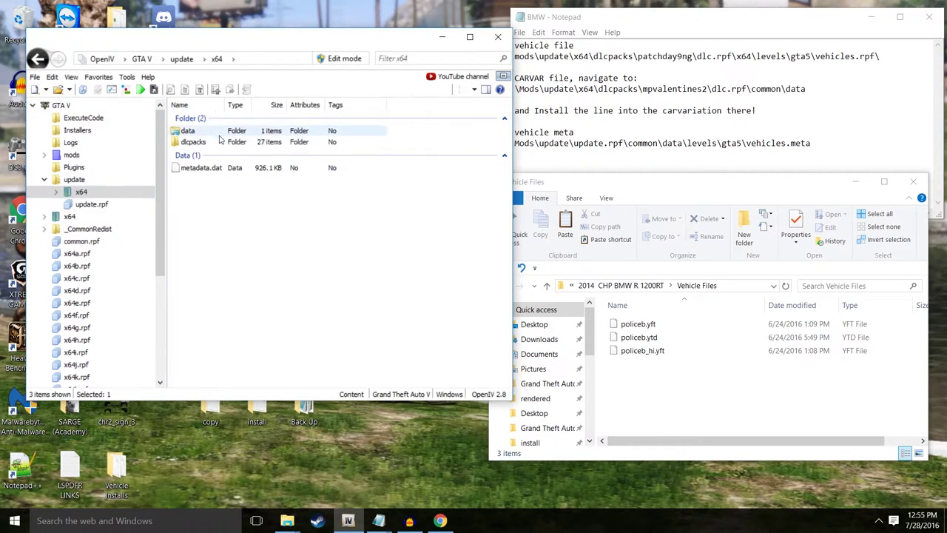
double_click(220, 141)
scroll(226, 178, "down", 3)
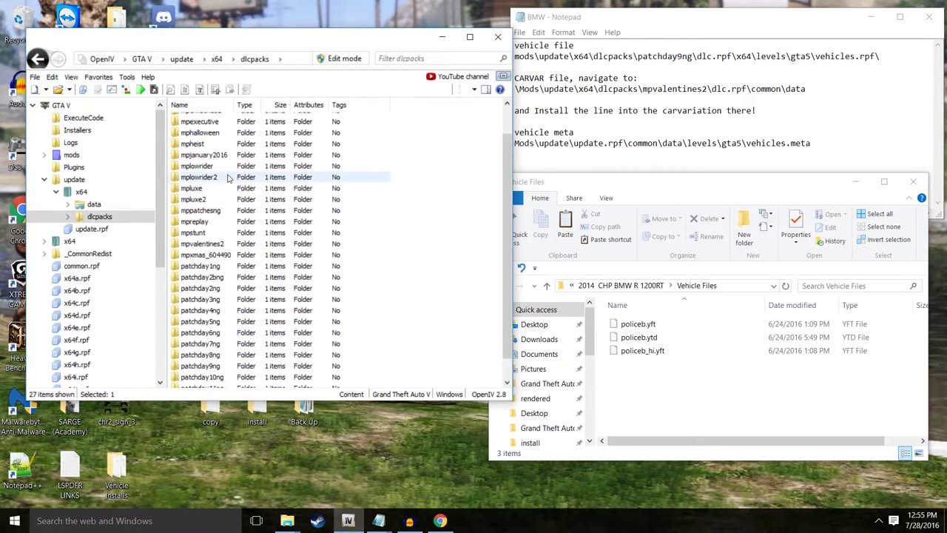
double_click(221, 356)
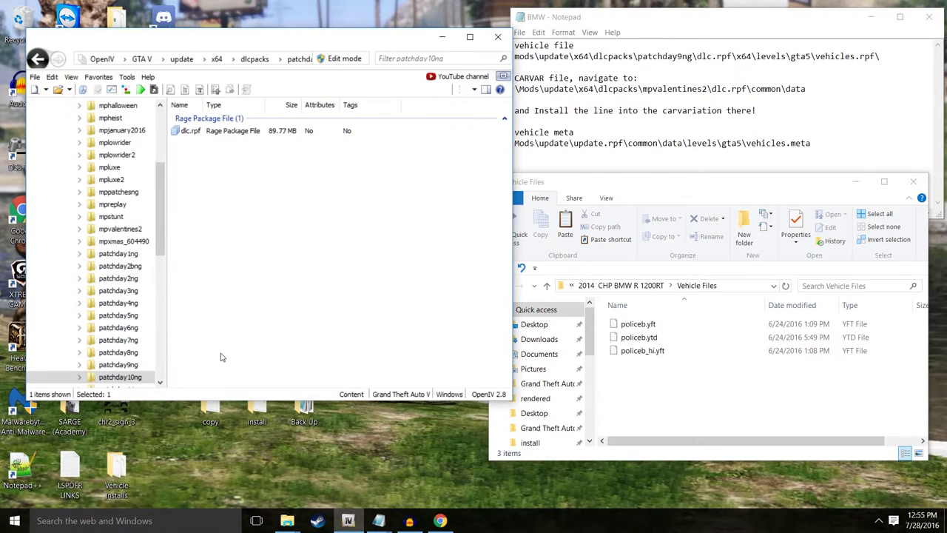
Open vehicles.rpf under patchday10ng's dlc.rpf\x64\levels\gta5 and look through its files
left_click(223, 136)
double_click(223, 136)
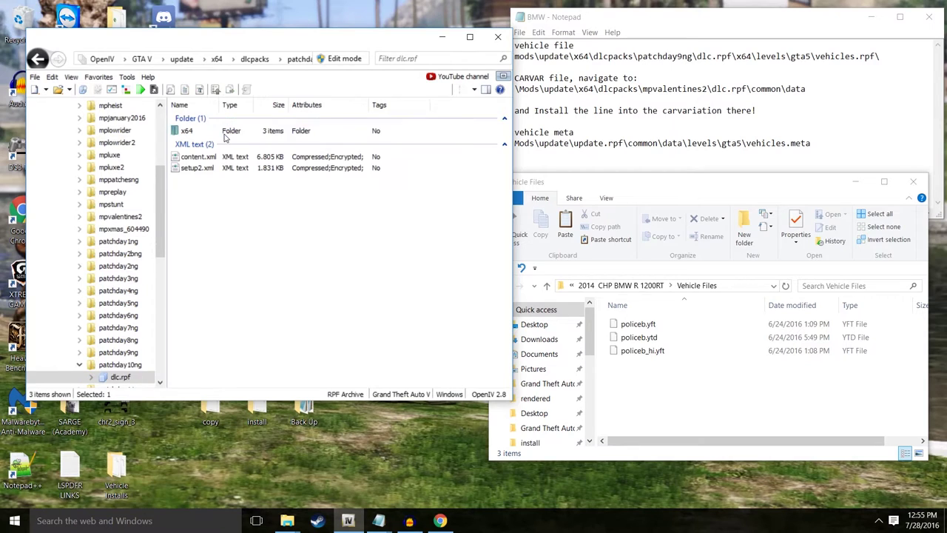
double_click(221, 131)
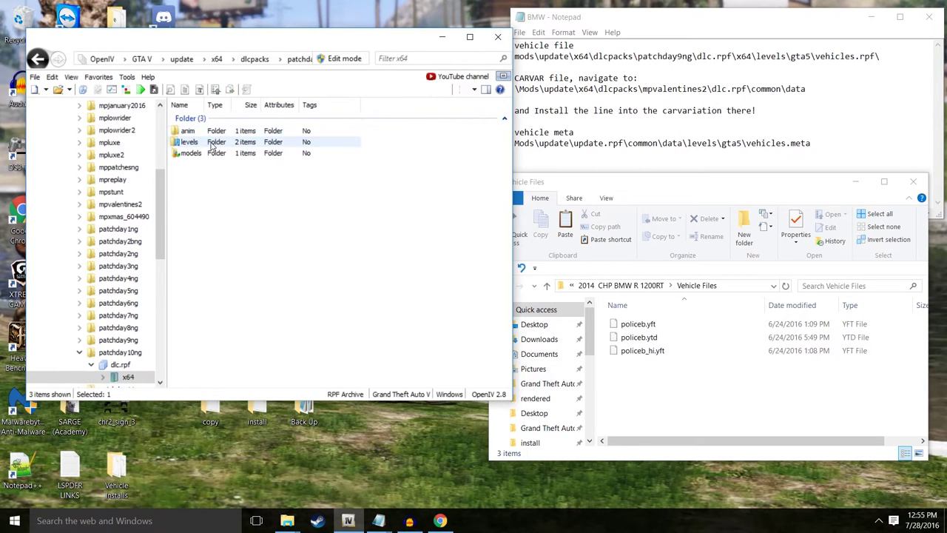
double_click(213, 143)
double_click(212, 132)
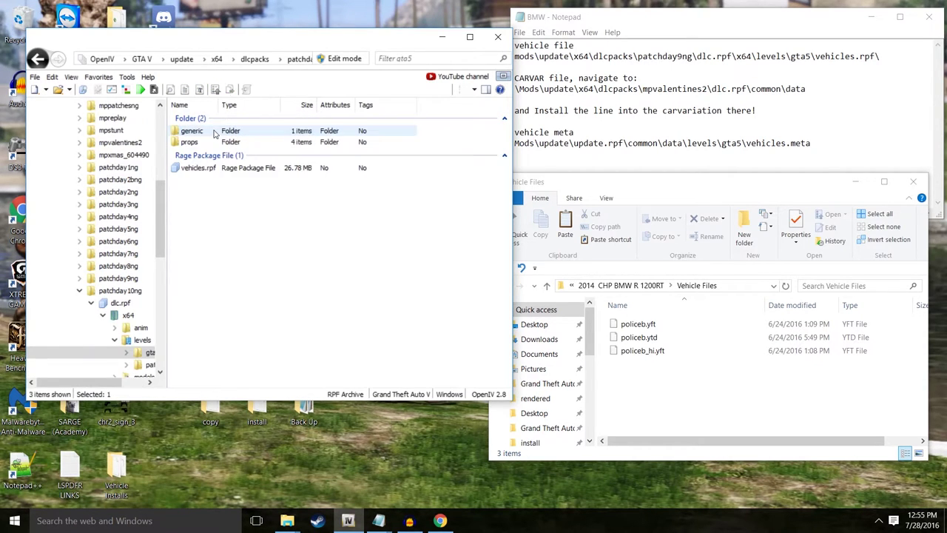
left_click(230, 165)
scroll(254, 247, "down", 5)
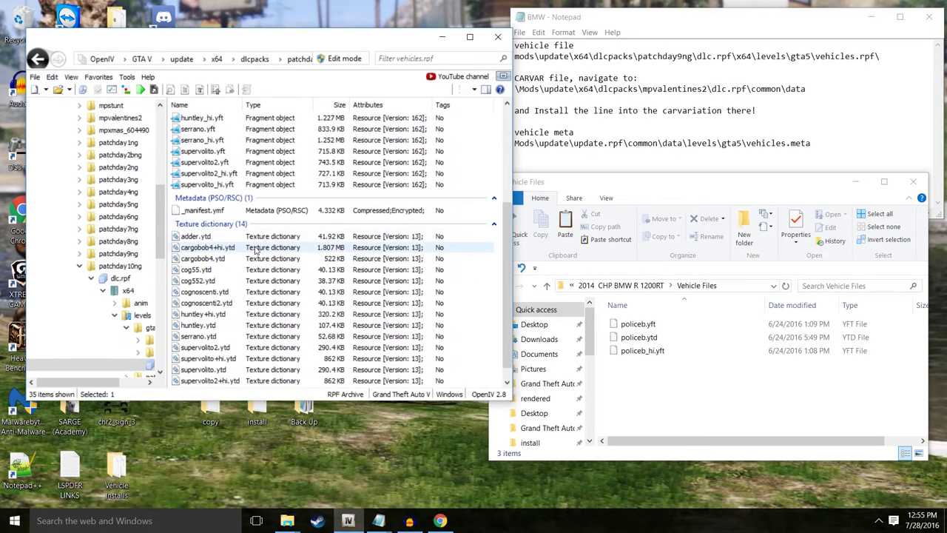
scroll(247, 282, "up", 4)
scroll(245, 279, "up", 1)
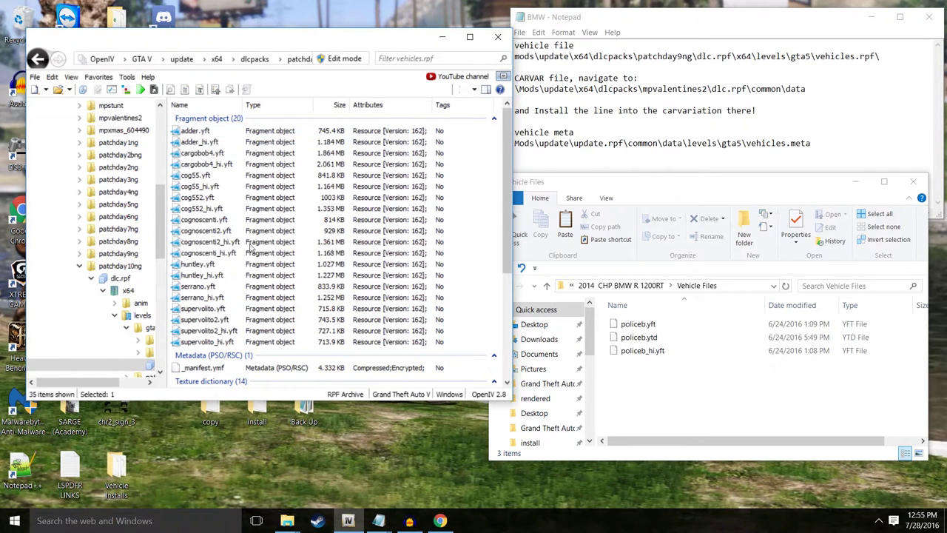
Enable edit mode and copy the patchday10ng archive to the "mods" folder
left_click(340, 60)
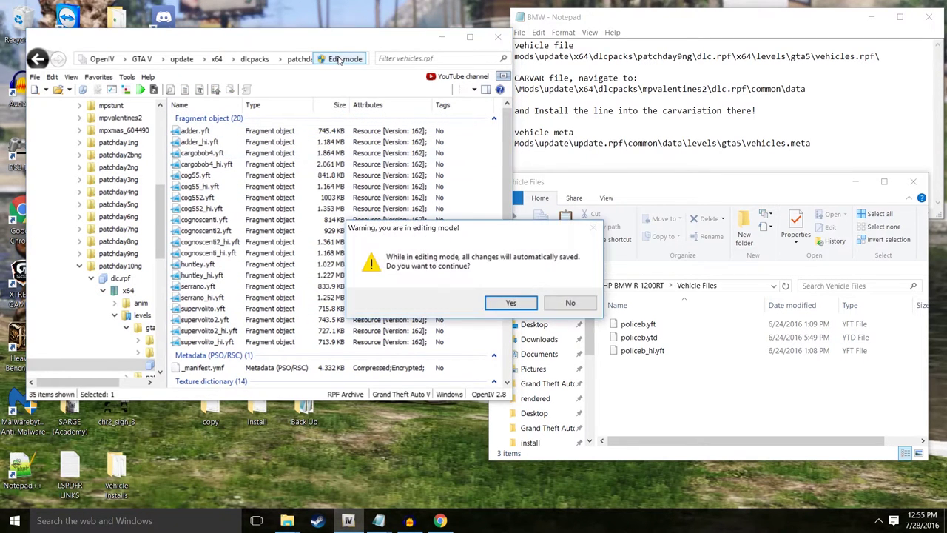
left_click(499, 308)
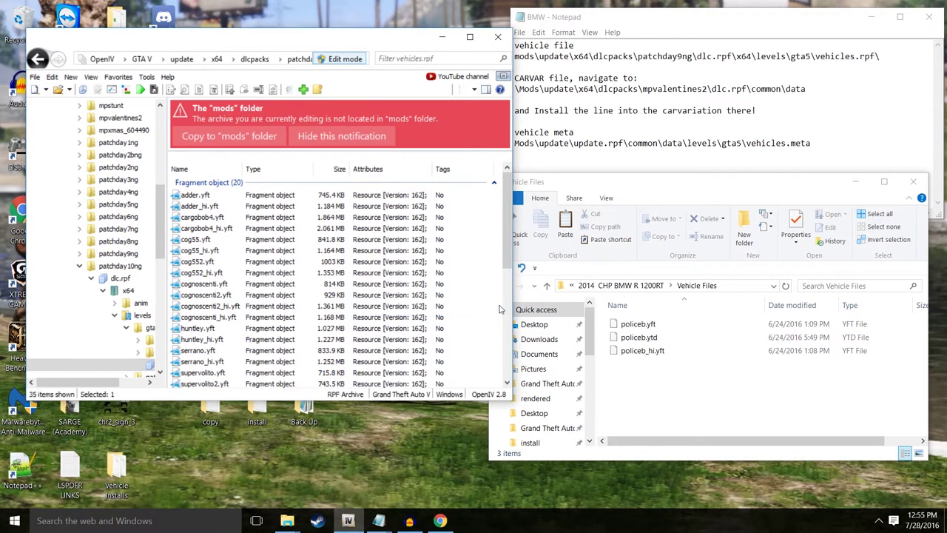
left_click(241, 139)
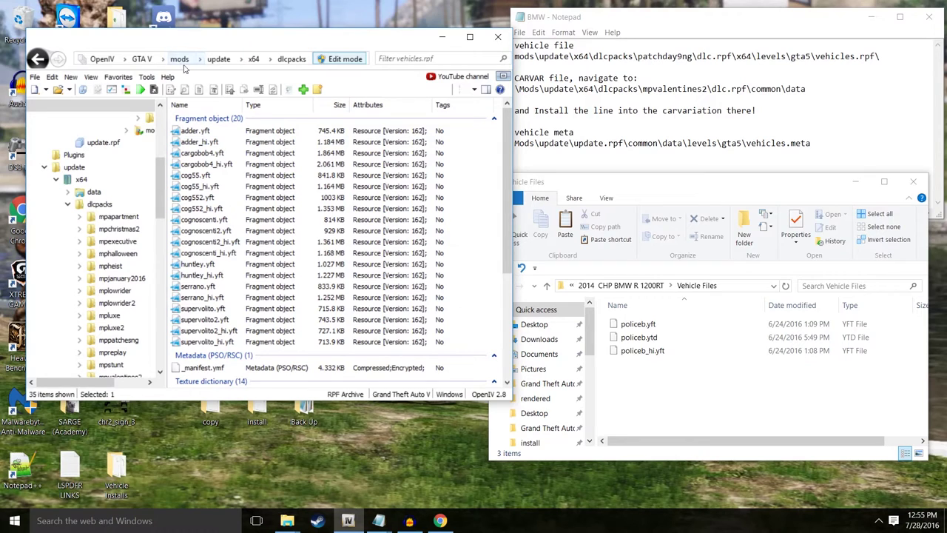
Add policeb.yft, policeb.ytd and policeb_hi.yft to the mods copy of vehicles.rpf, and list its files filtered by "police" and sorted by name
left_click_drag(725, 384, 469, 255)
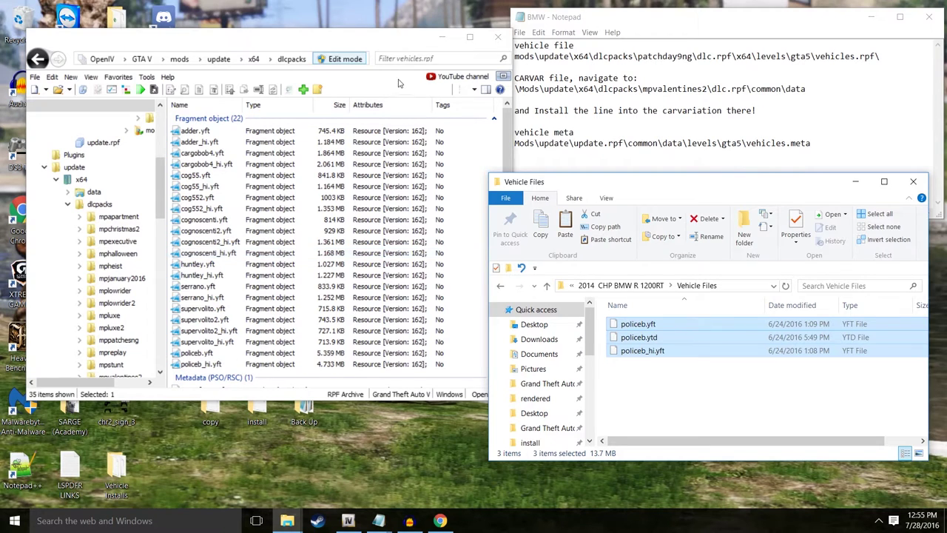
left_click(390, 49)
type("police")
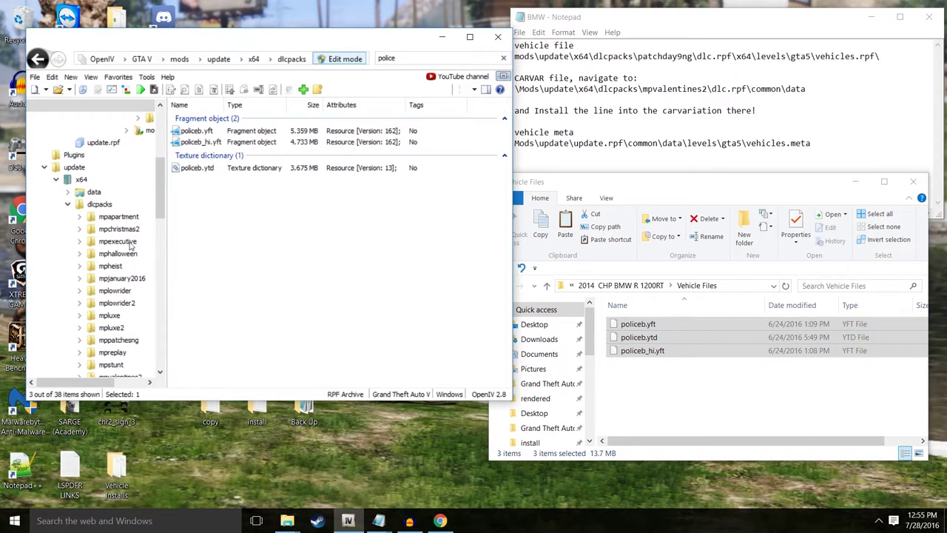
left_click(180, 104)
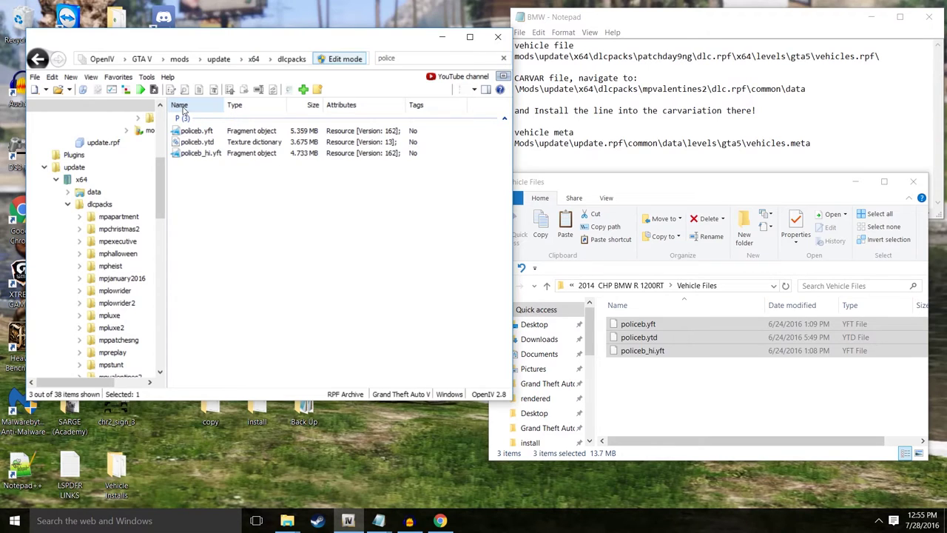
Preview policeb.yft in the model viewer, inspect the motorcycle from front and rear, and close the viewer
left_click(220, 133)
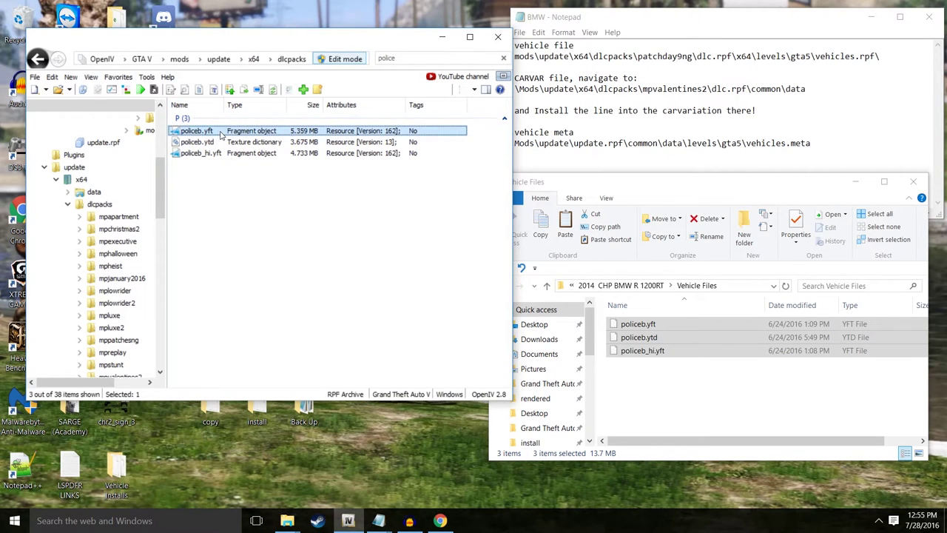
double_click(211, 130)
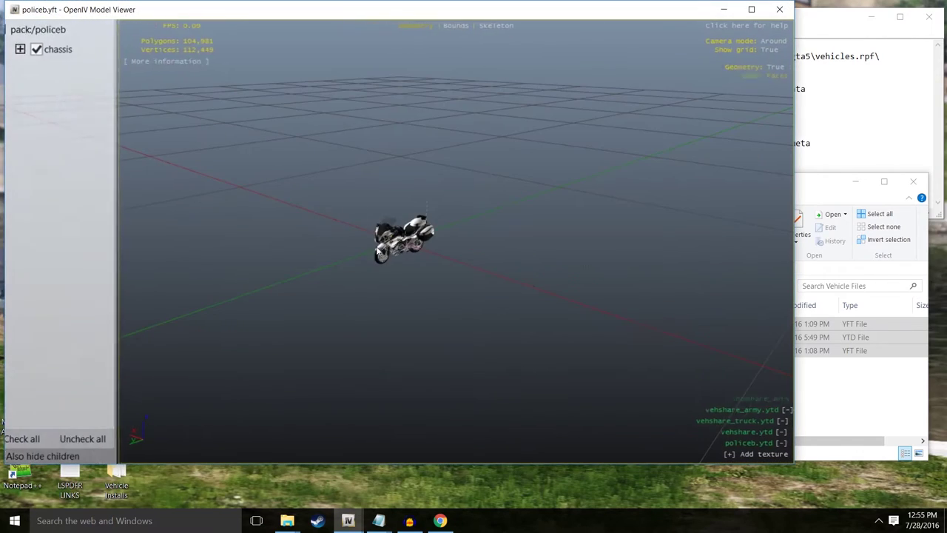
scroll(398, 254, "up", 5)
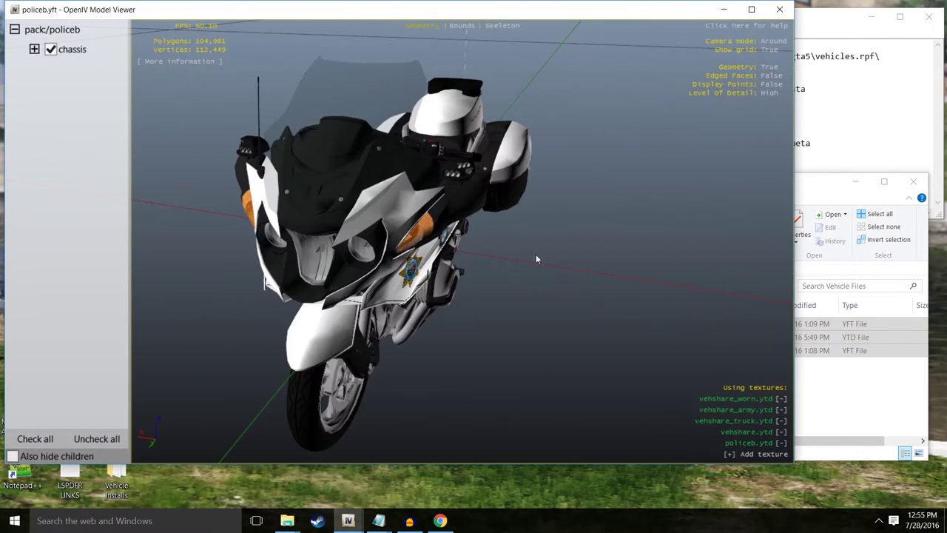
left_click_drag(536, 253, 355, 193)
left_click_drag(670, 274, 411, 290)
scroll(415, 287, "down", 5)
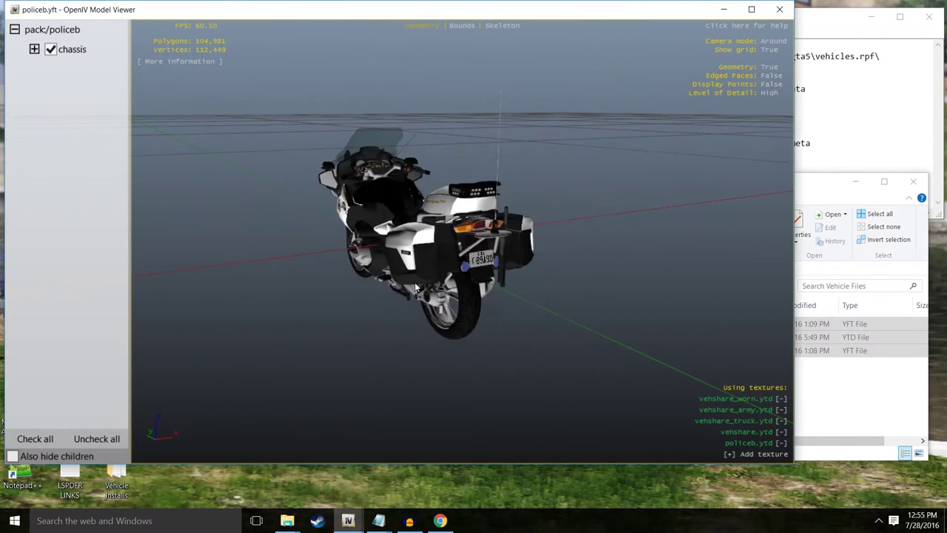
left_click(779, 9)
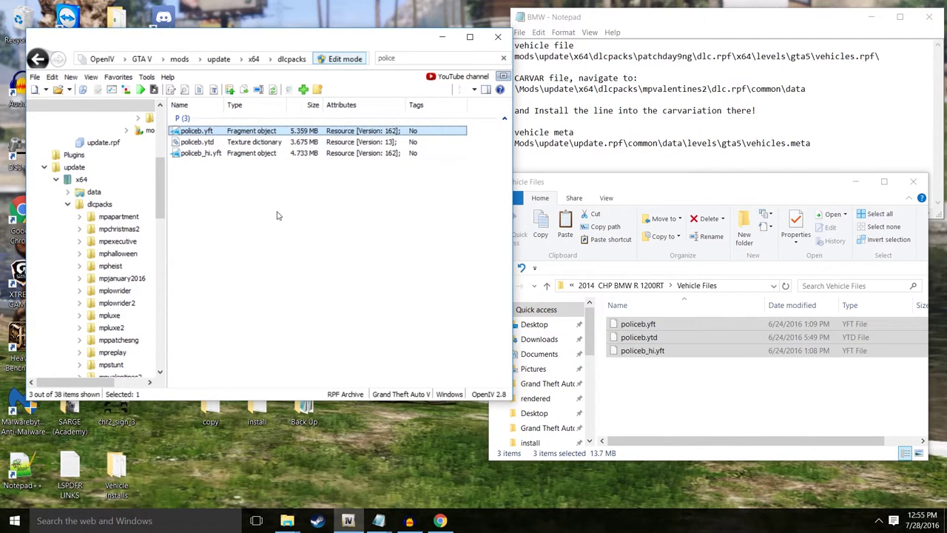
Turn off edit mode, and return to the game's original update folder with the "police" filter cleared
left_click(590, 60)
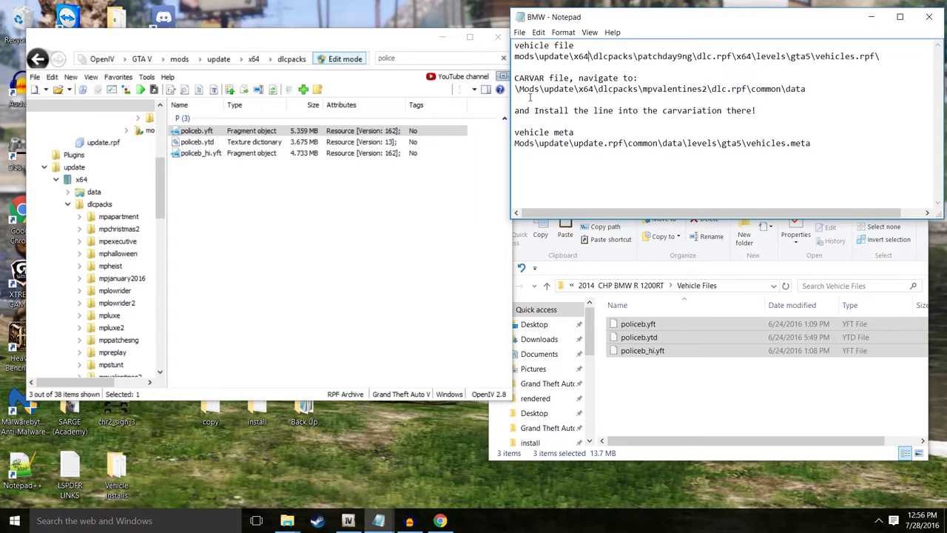
left_click(179, 59)
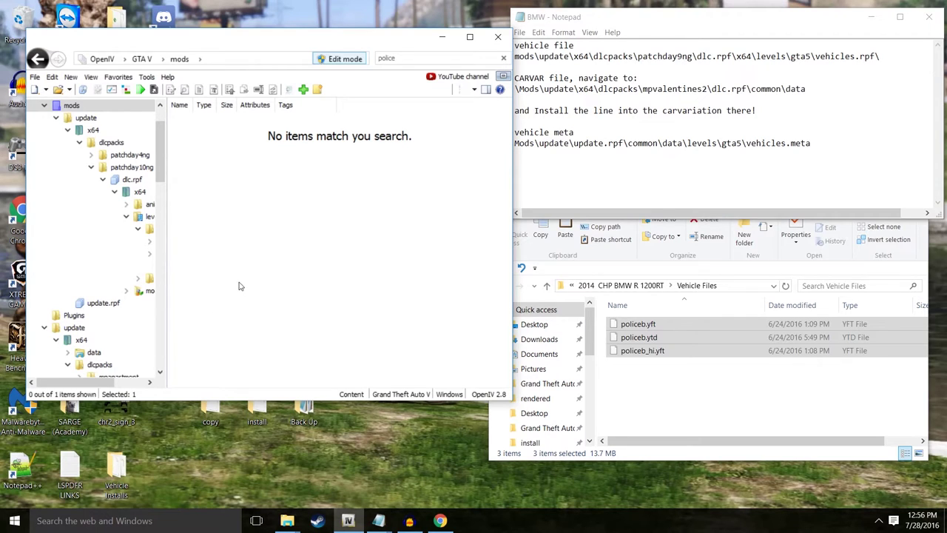
left_click(344, 59)
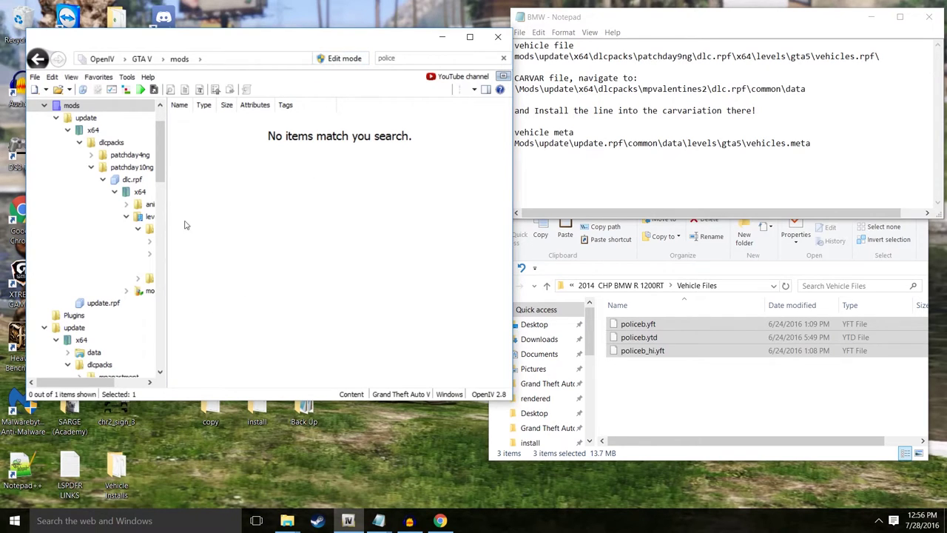
left_click(44, 105)
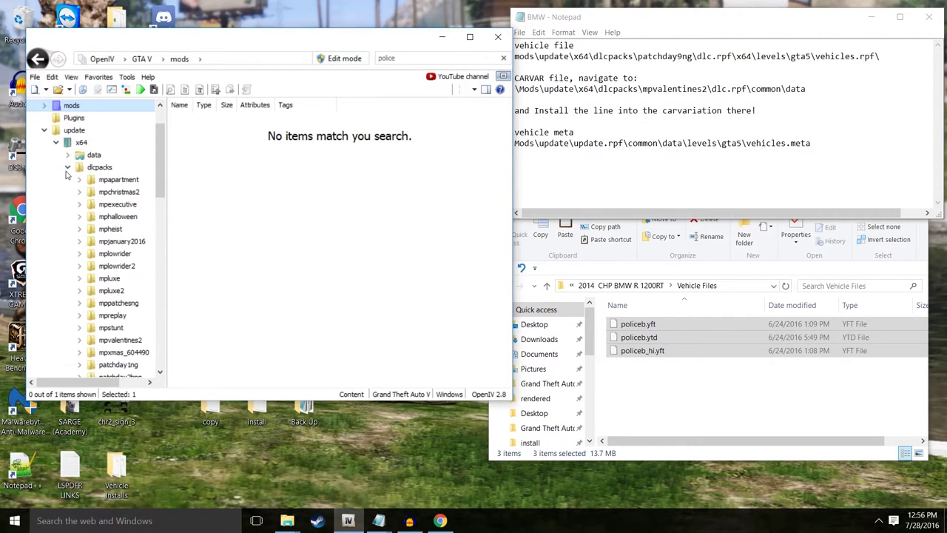
left_click(73, 129)
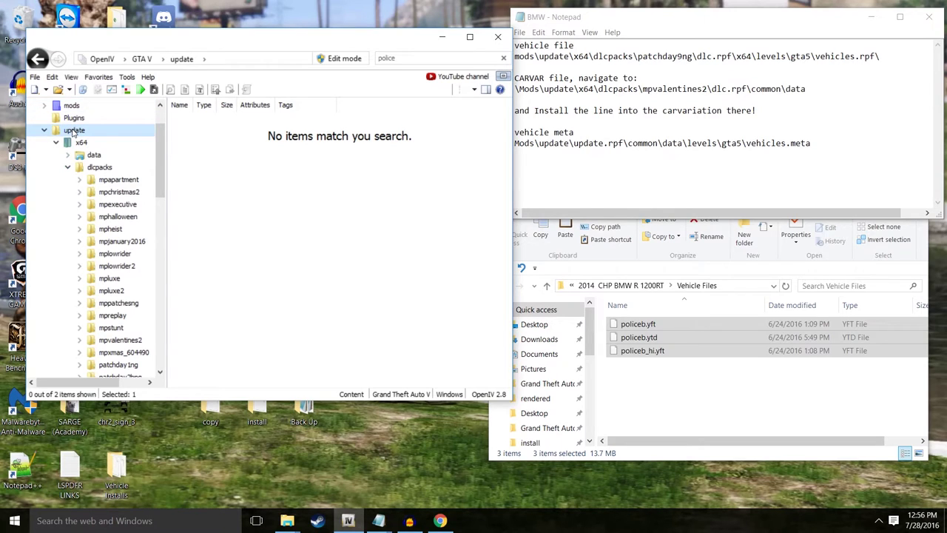
double_click(74, 129)
double_click(397, 58)
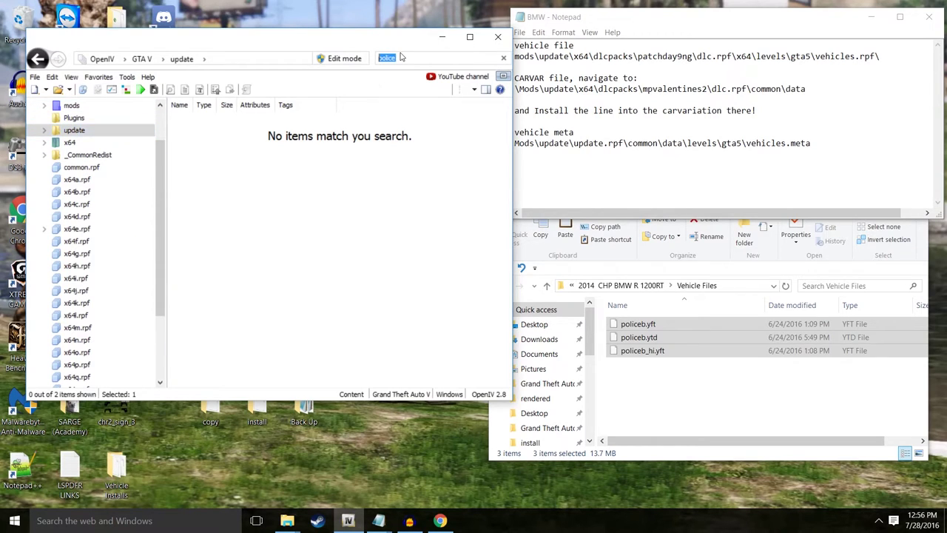
key("BackSpace")
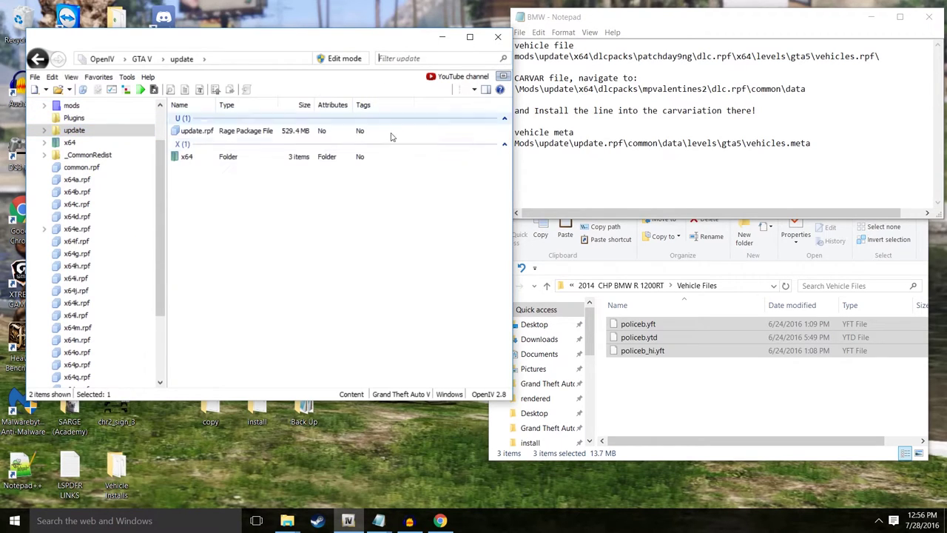
Navigate from the update folder to x64\dlcpacks\mpvalentines2\dlc.rpf\common\data
double_click(223, 159)
double_click(194, 142)
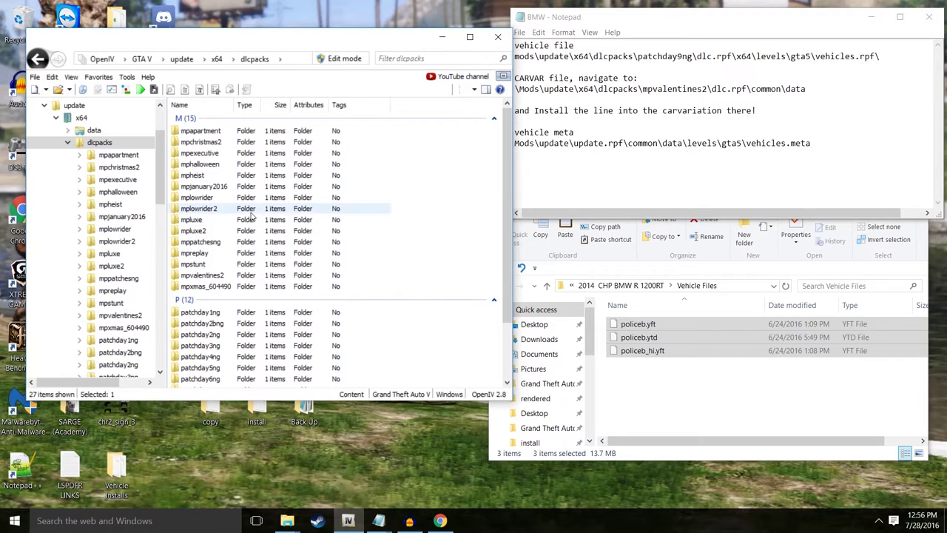
double_click(248, 275)
double_click(220, 140)
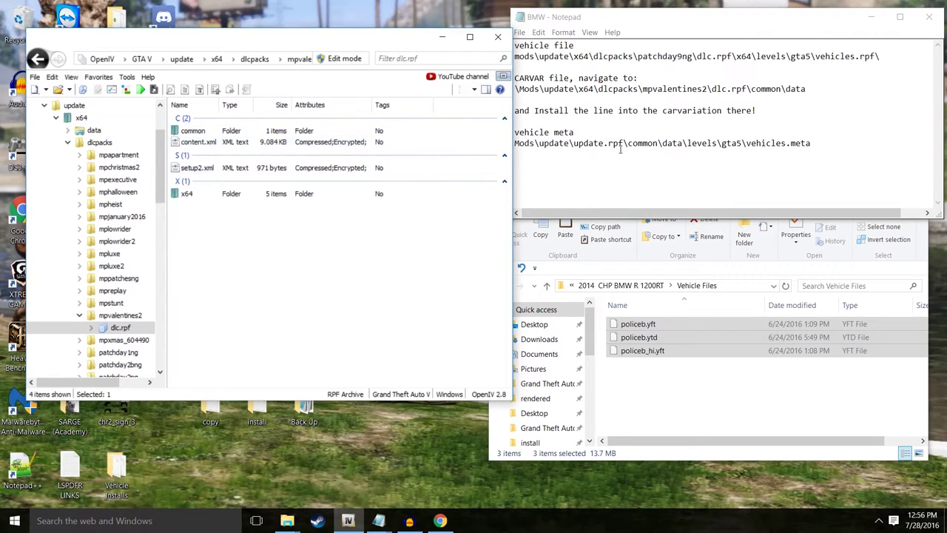
double_click(191, 130)
double_click(205, 132)
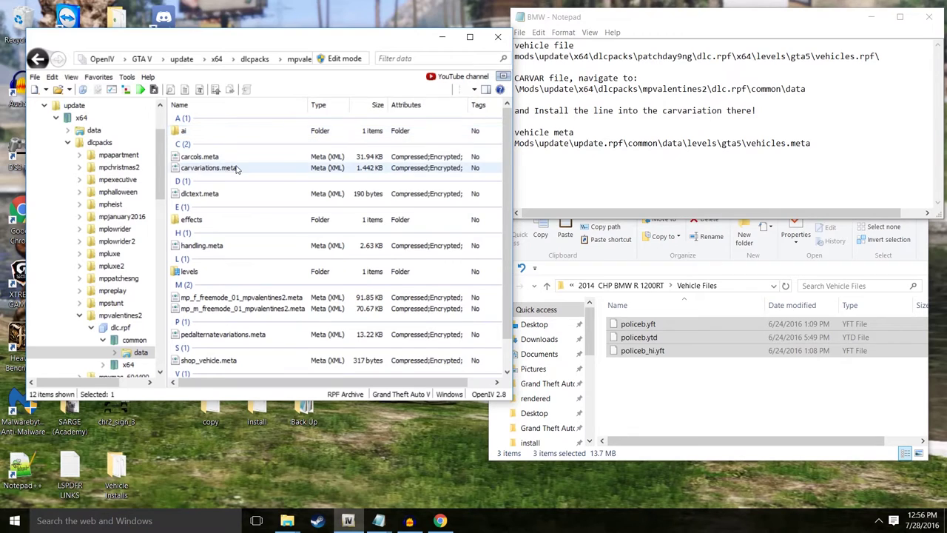
Turn edit mode back on and copy the mpvalentines2 archive to the "mods" folder
left_click(342, 59)
left_click(500, 302)
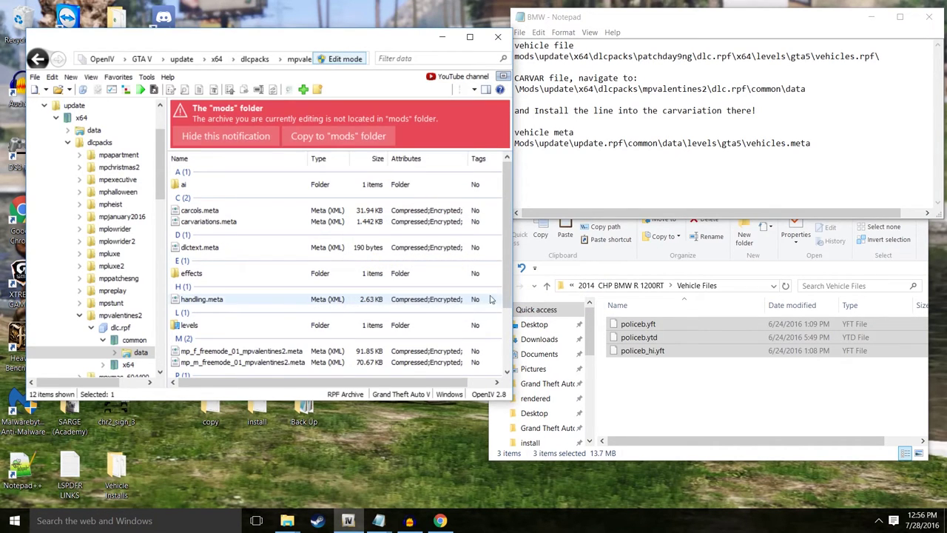
left_click(339, 138)
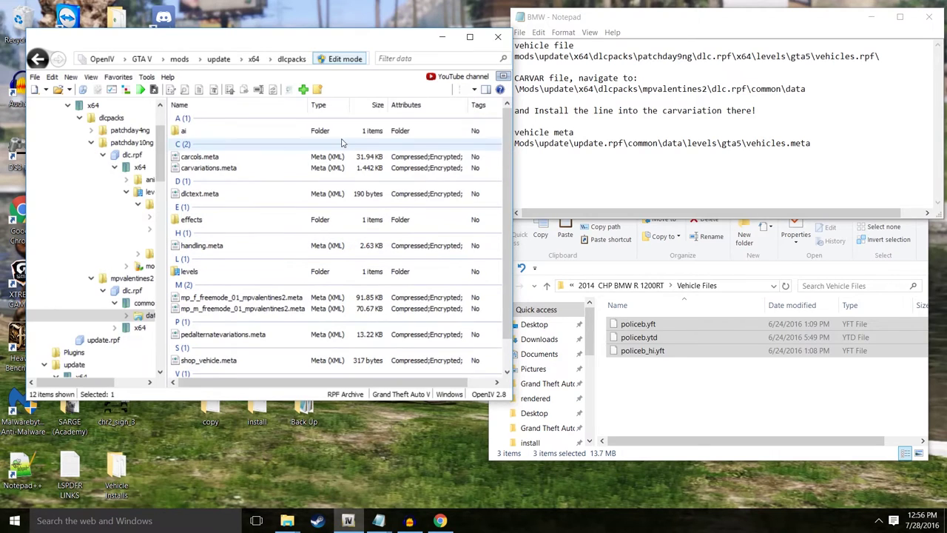
Select carvariations.meta in the mods copy, and open the mod's Important Extras folder in File Explorer
left_click(238, 168)
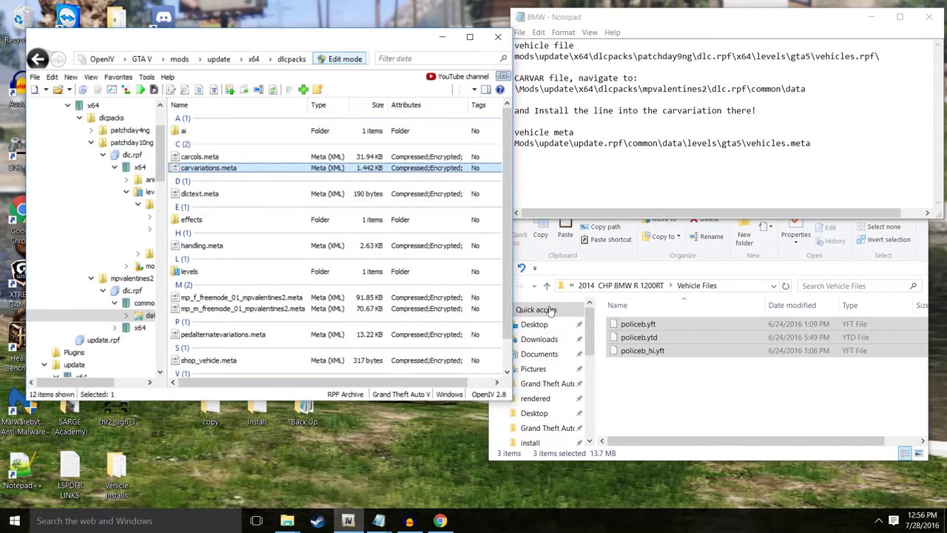
left_click(651, 390)
left_click(500, 289)
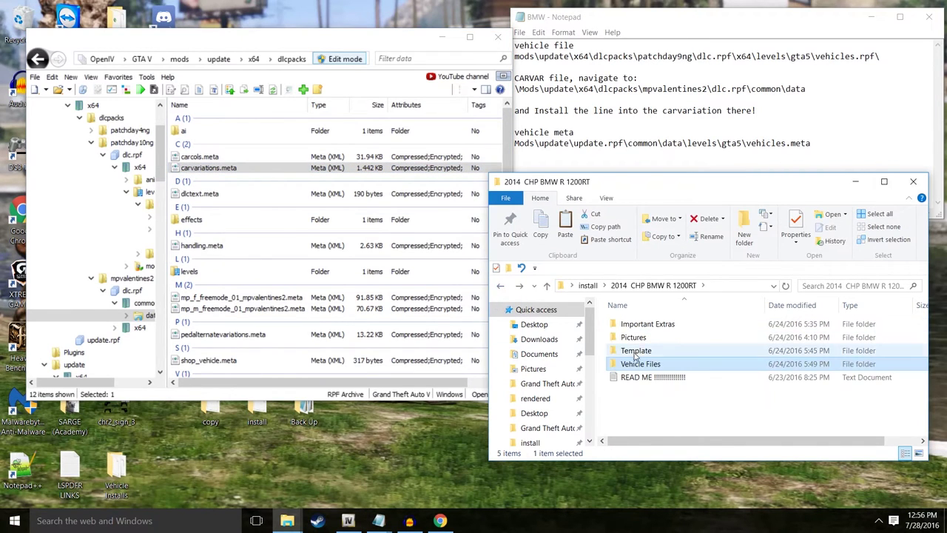
left_click(631, 329)
double_click(631, 326)
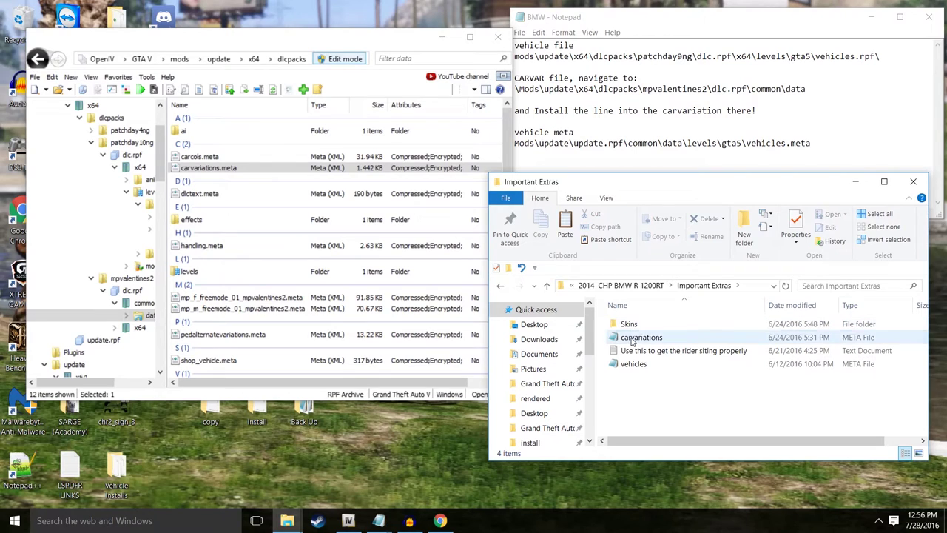
Replace carvariations.meta in the mods copy of mpvalentines2 with the carvariations file from the mod's Important Extras folder
left_click(633, 338)
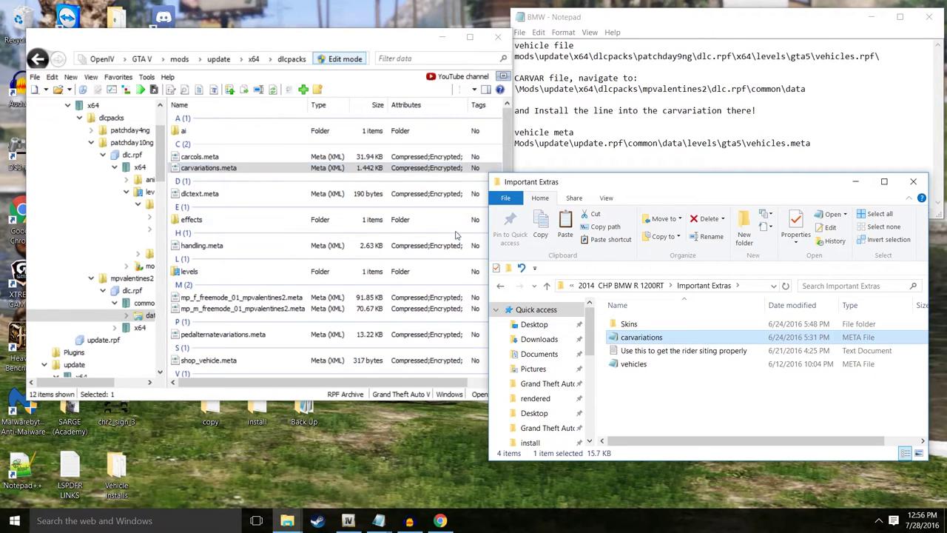
left_click_drag(665, 338, 364, 174)
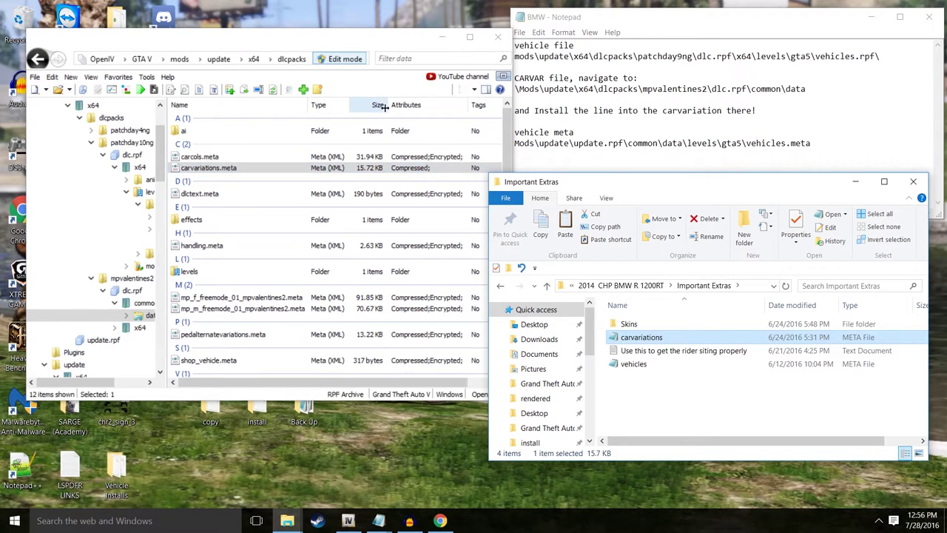
Check the vehicle meta path in the BMW notes, turn off edit mode, and return to the game's original update folder
left_click(575, 131)
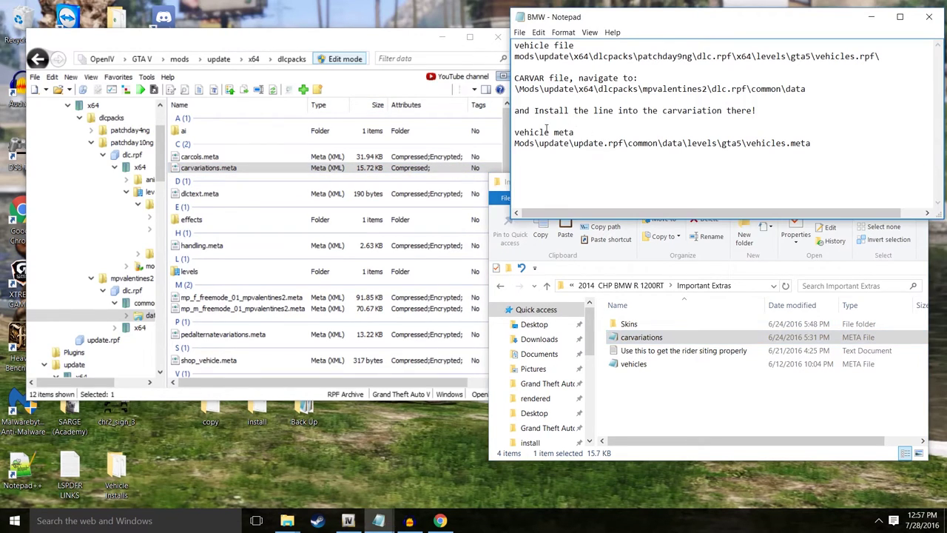
left_click_drag(516, 130, 620, 151)
left_click(619, 151)
left_click(335, 61)
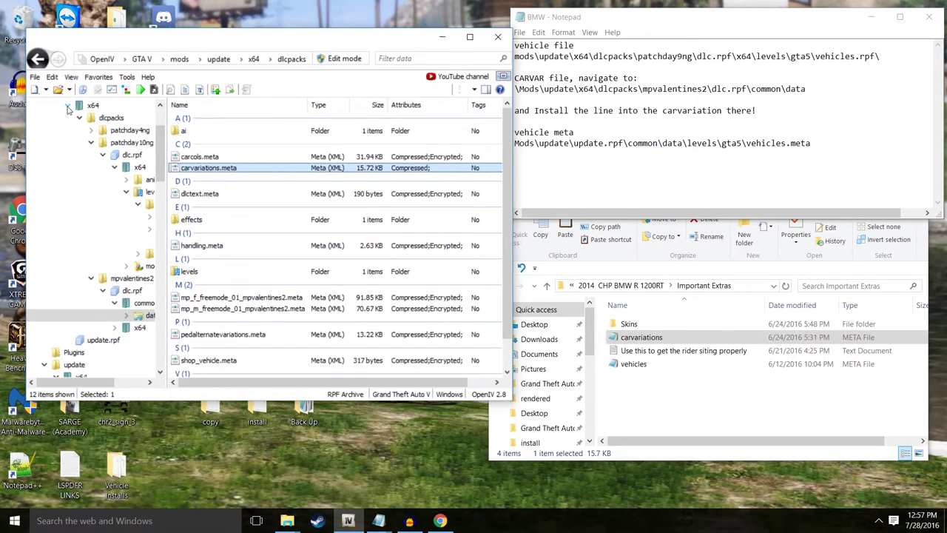
left_click(68, 107)
scroll(65, 148, "up", 2)
left_click(44, 155)
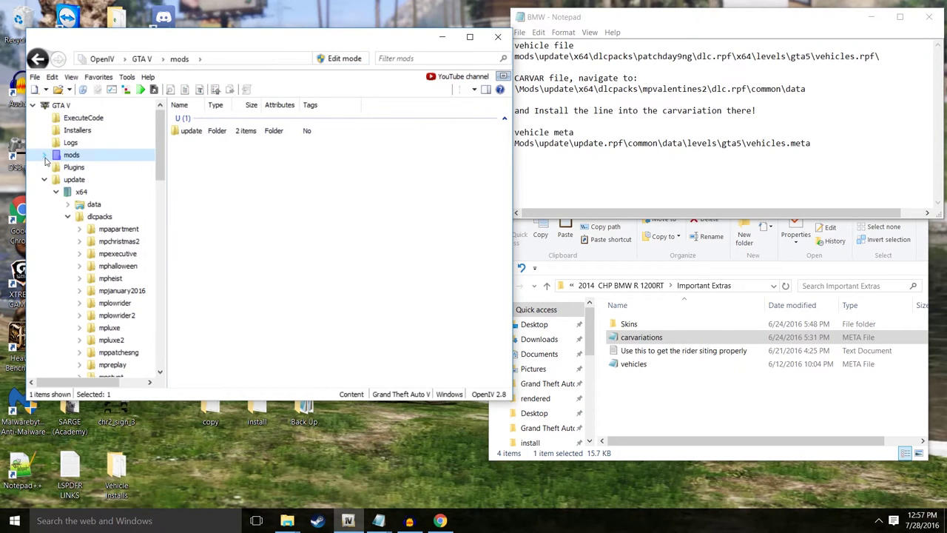
left_click(75, 181)
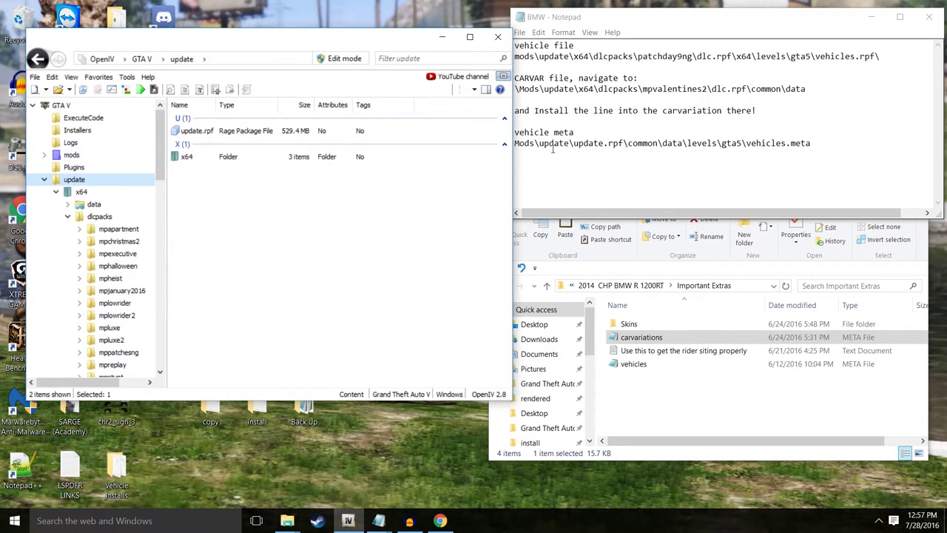
Navigate into update.rpf\common\data\levels\gta5 and select vehicles.meta
double_click(206, 131)
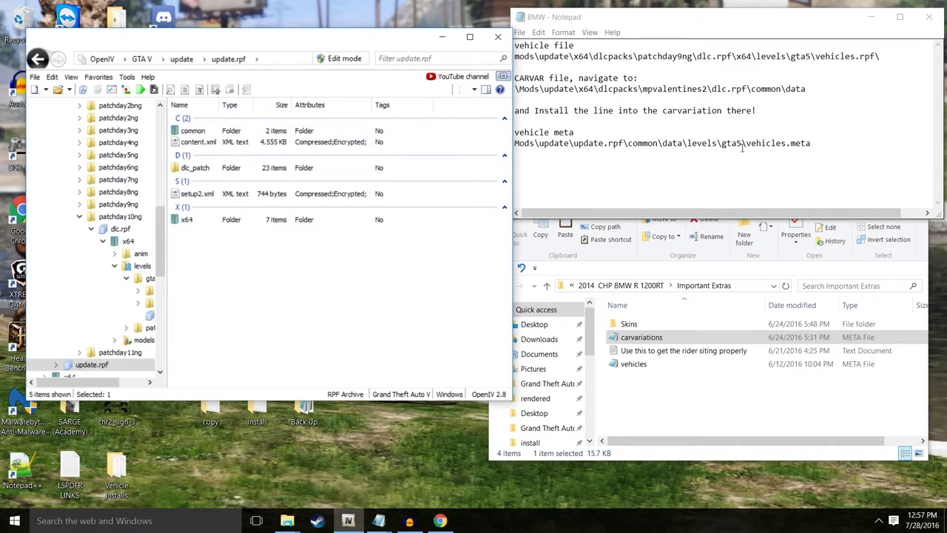
double_click(191, 131)
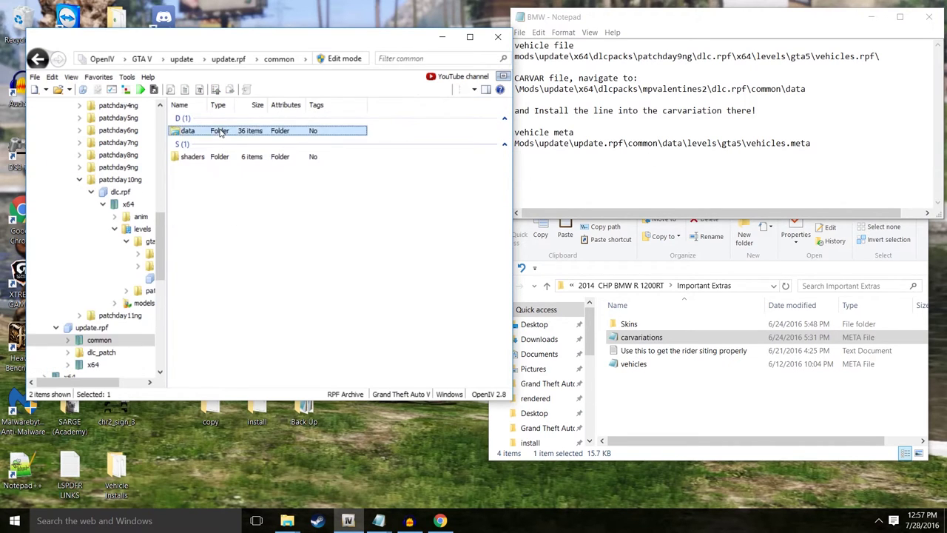
double_click(219, 131)
scroll(235, 218, "down", 2)
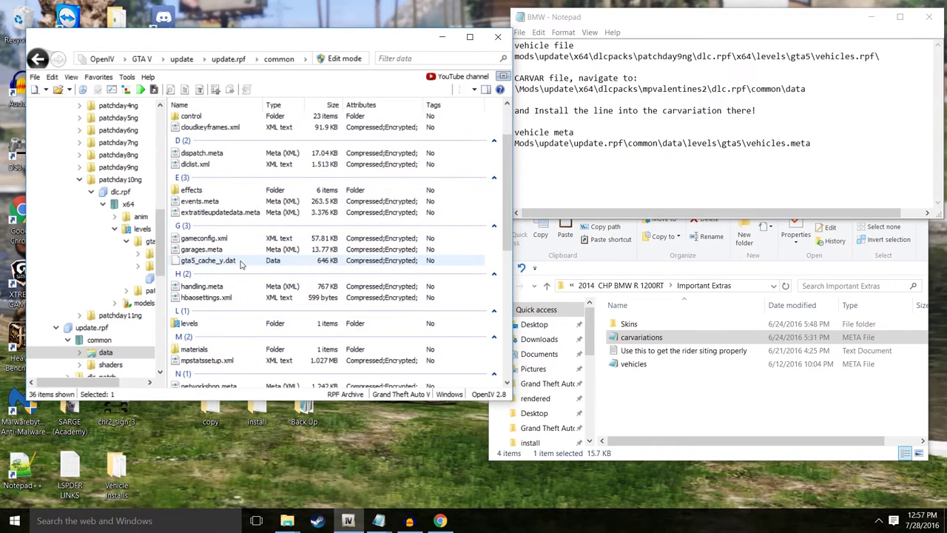
double_click(210, 323)
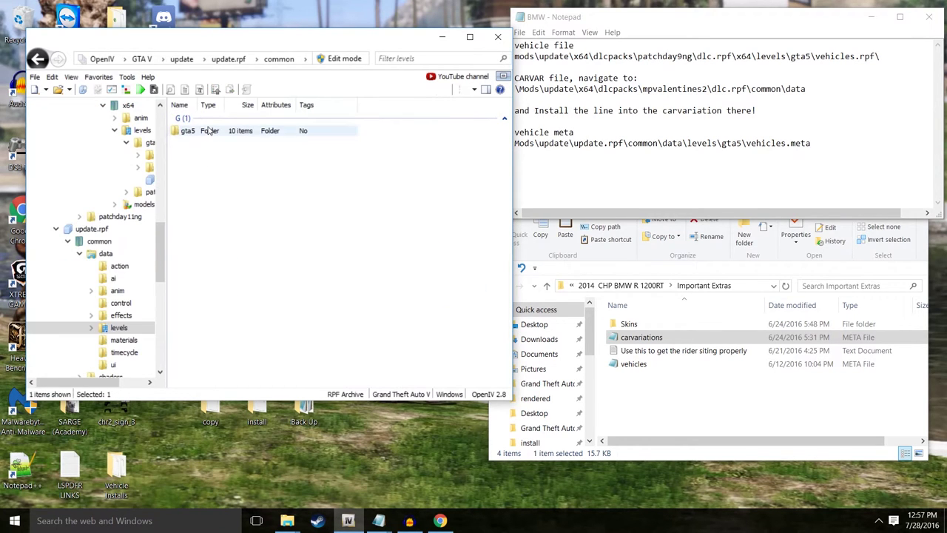
double_click(210, 131)
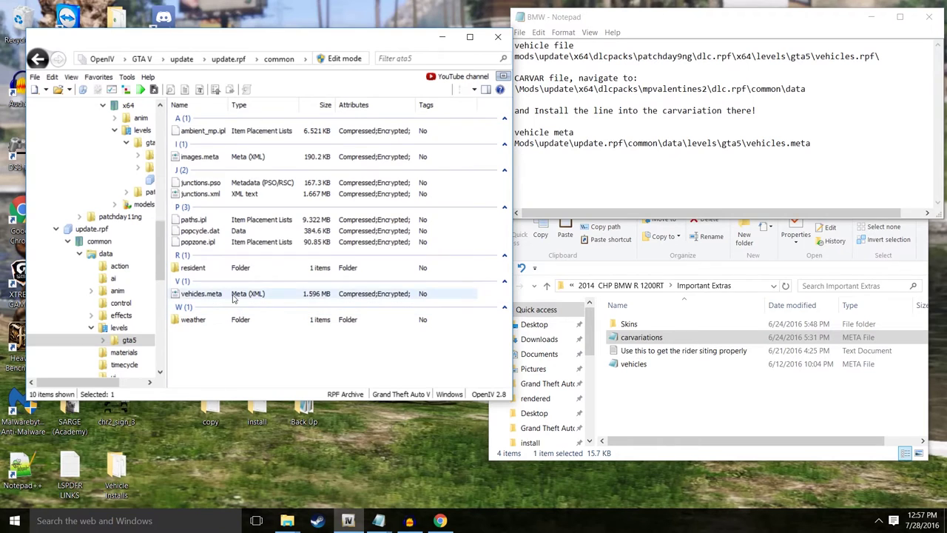
left_click(233, 296)
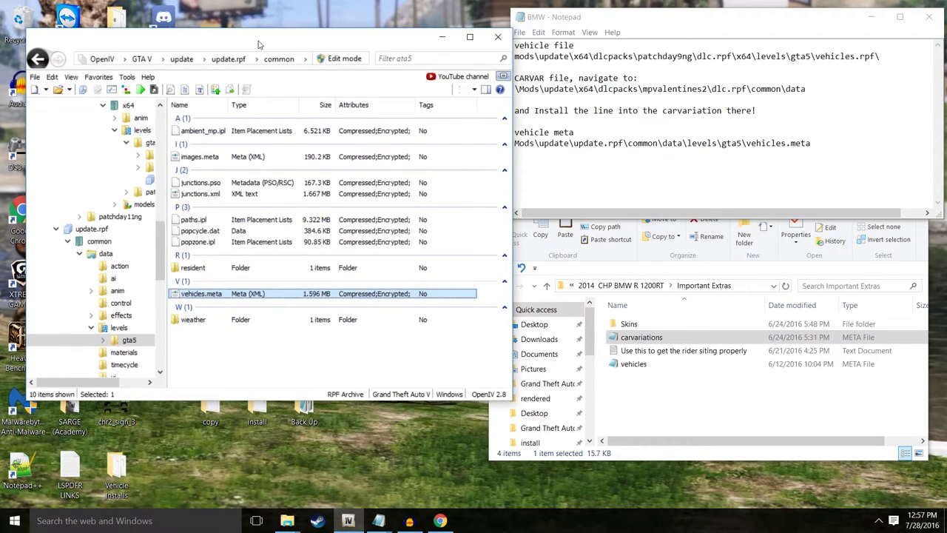
Select the vehicles file in the mod's Important Extras folder
left_click_drag(267, 42, 267, 27)
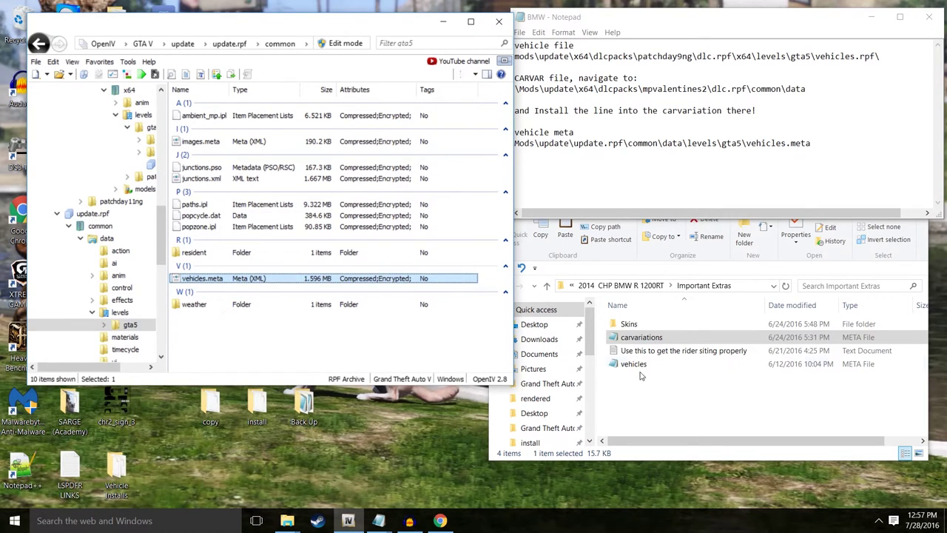
left_click(648, 339)
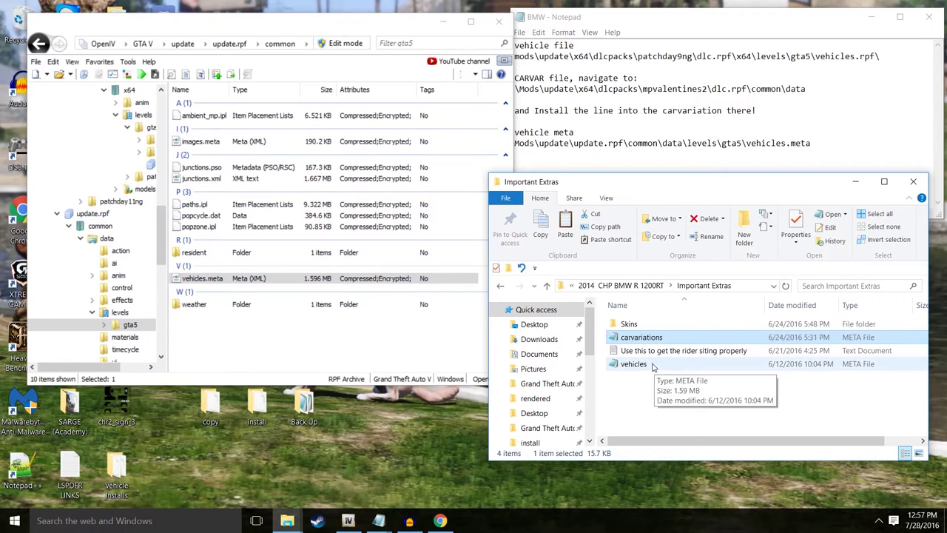
left_click(663, 365)
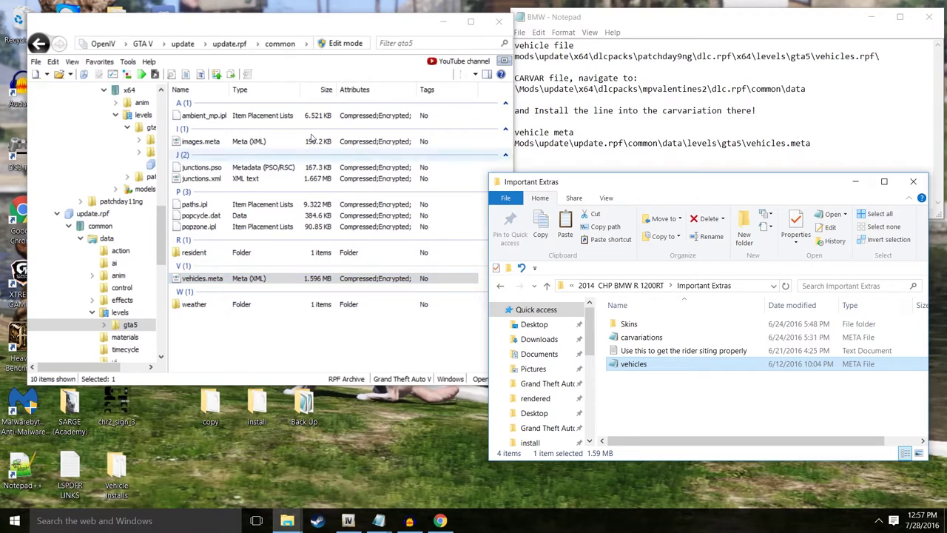
Move the OpenIV window to uncover the desktop folders, turn on edit mode, and switch to the gta5 folder in the mods copy of update.rpf
left_click_drag(291, 31, 665, 29)
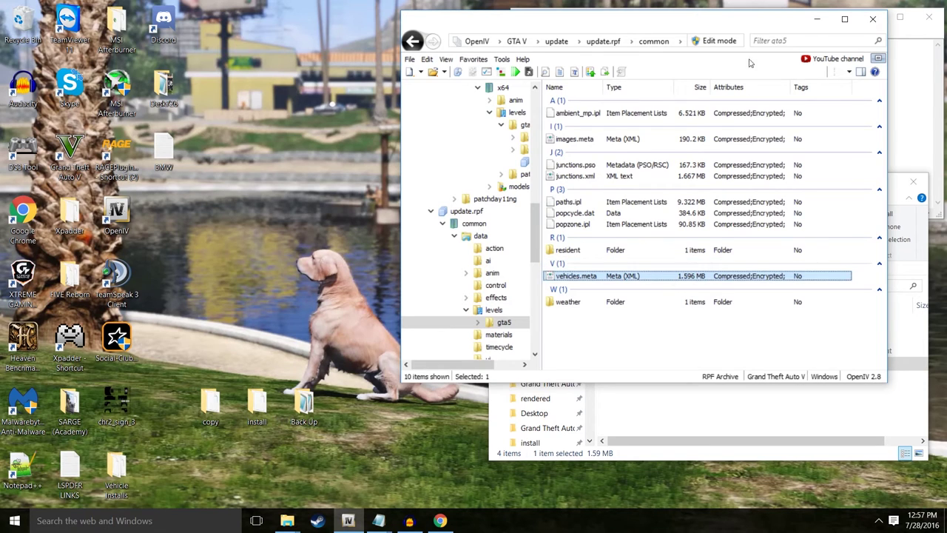
left_click(714, 42)
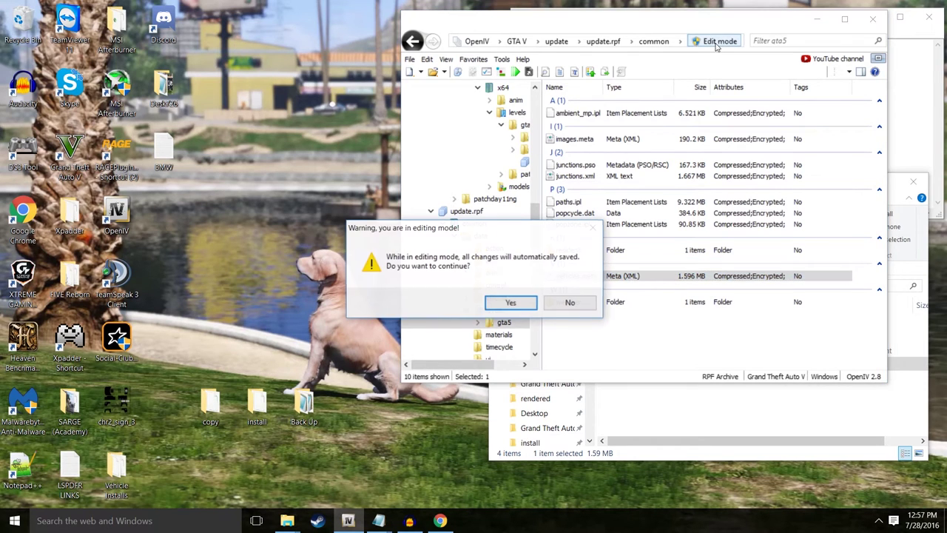
left_click(510, 308)
left_click(604, 118)
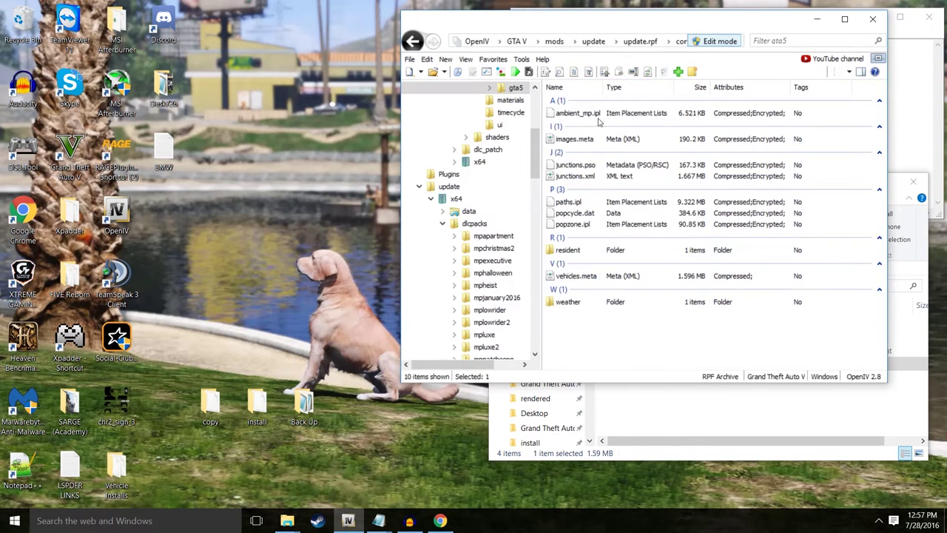
Back up vehicles.meta from the mods copy into the desktop's Back Up folder, and check that the file is there
left_click(614, 275)
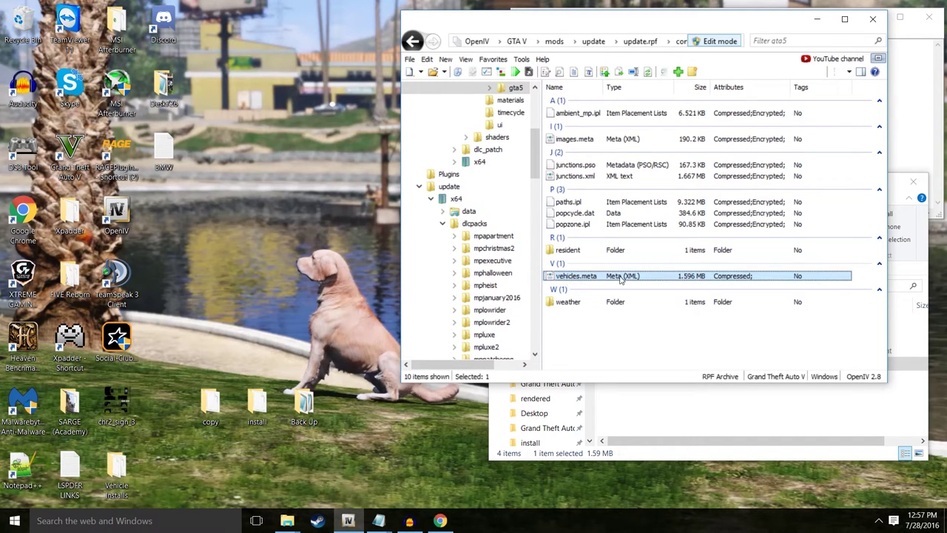
left_click_drag(622, 278, 303, 406)
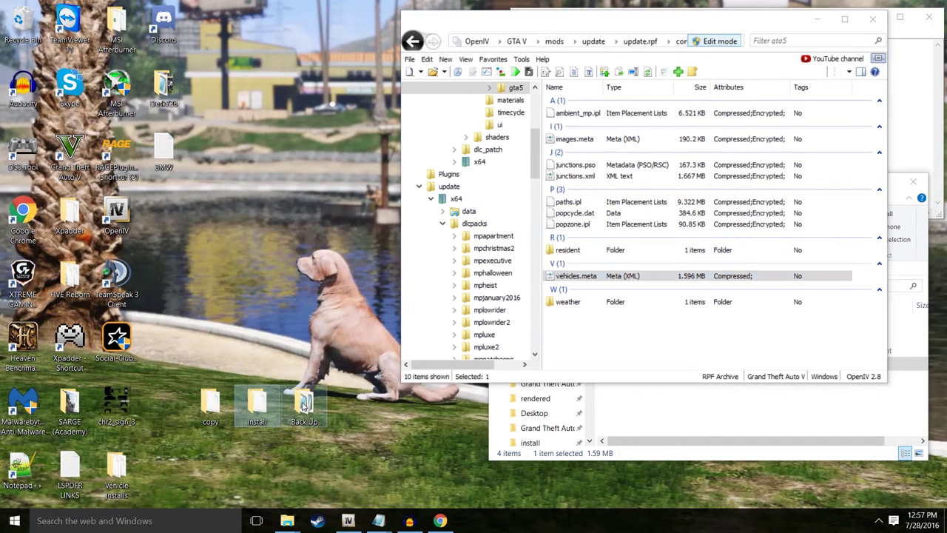
double_click(304, 403)
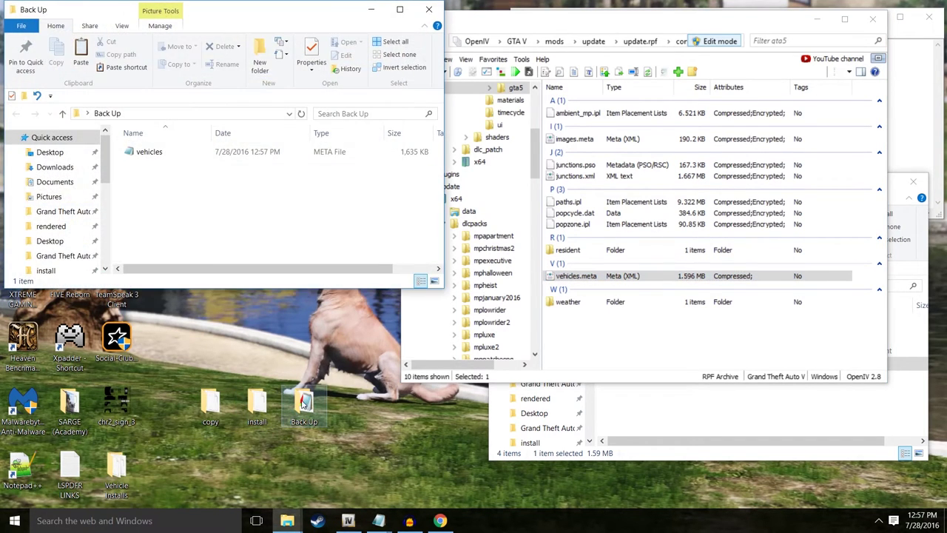
left_click(371, 12)
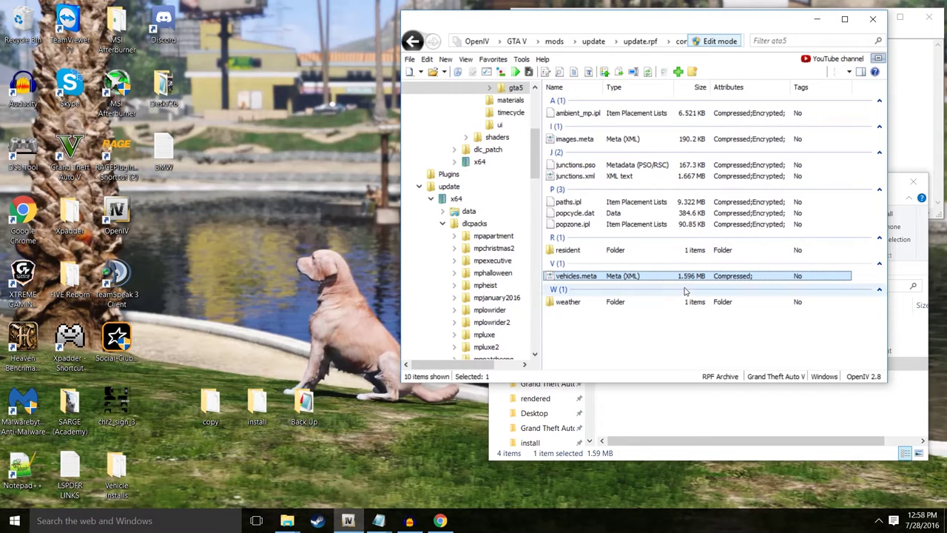
Extract vehicles.meta from the mods copy onto the desktop, open it in Notepad, and look through its entries
left_click_drag(654, 279, 435, 329)
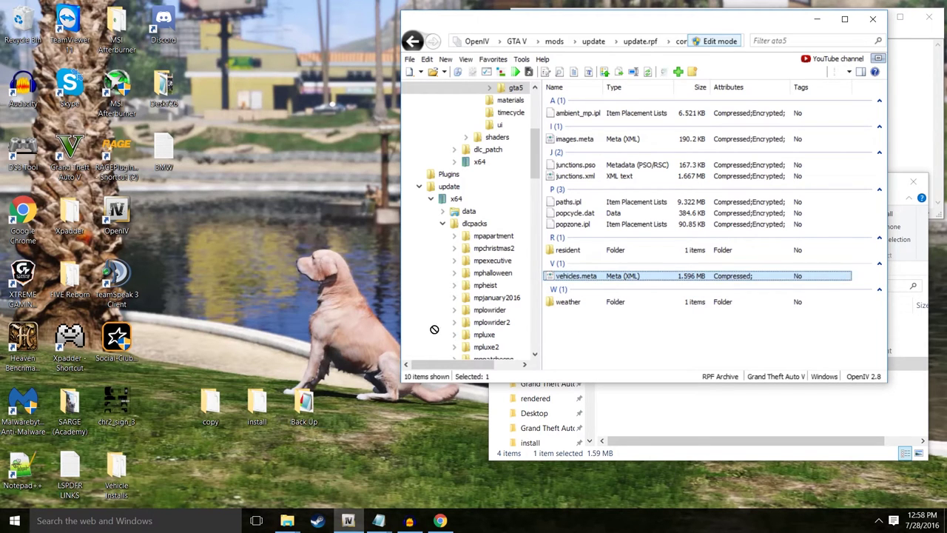
left_click_drag(338, 443, 335, 435)
double_click(350, 403)
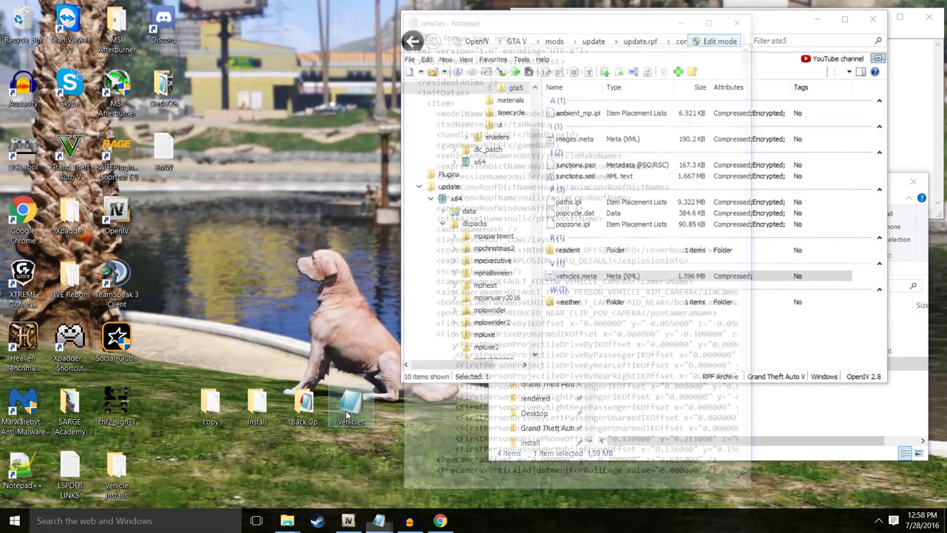
left_click_drag(555, 21, 249, 21)
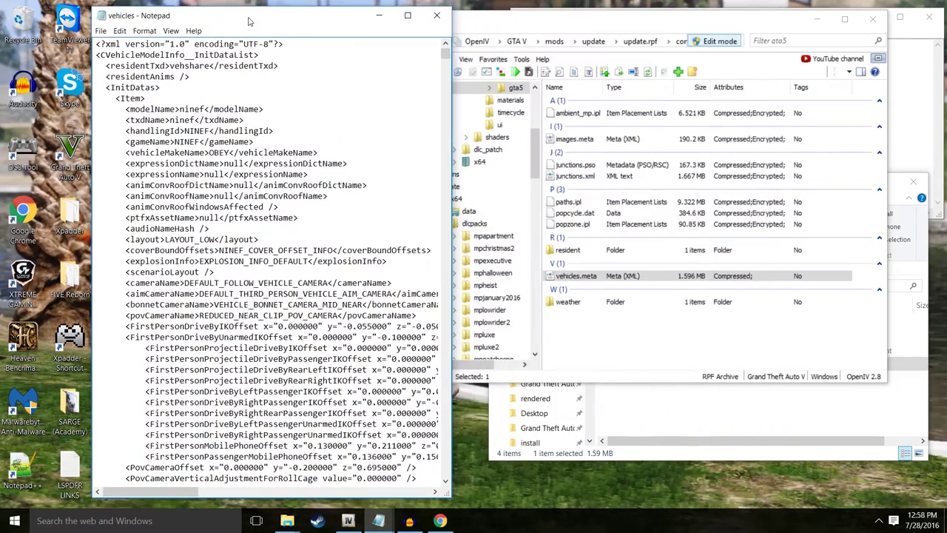
scroll(255, 280, "down", 14)
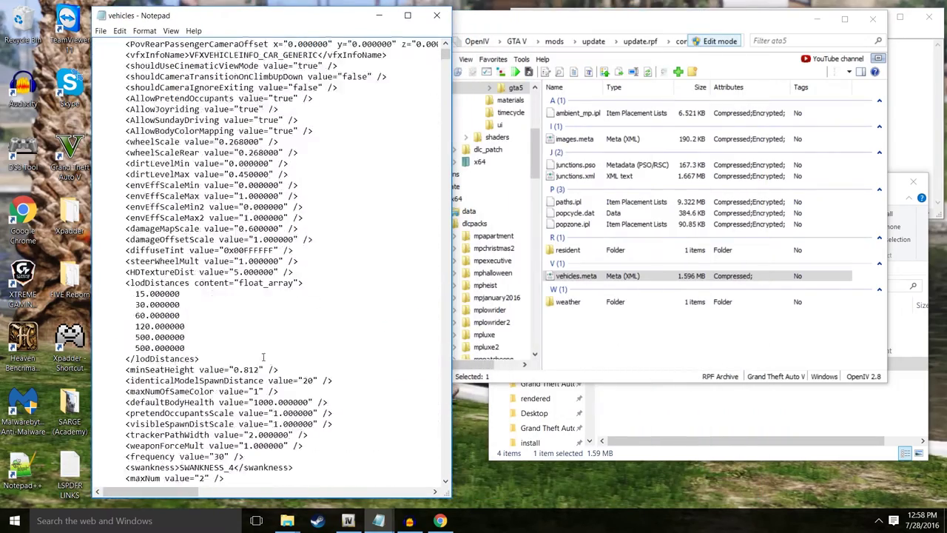
scroll(255, 279, "up", 10)
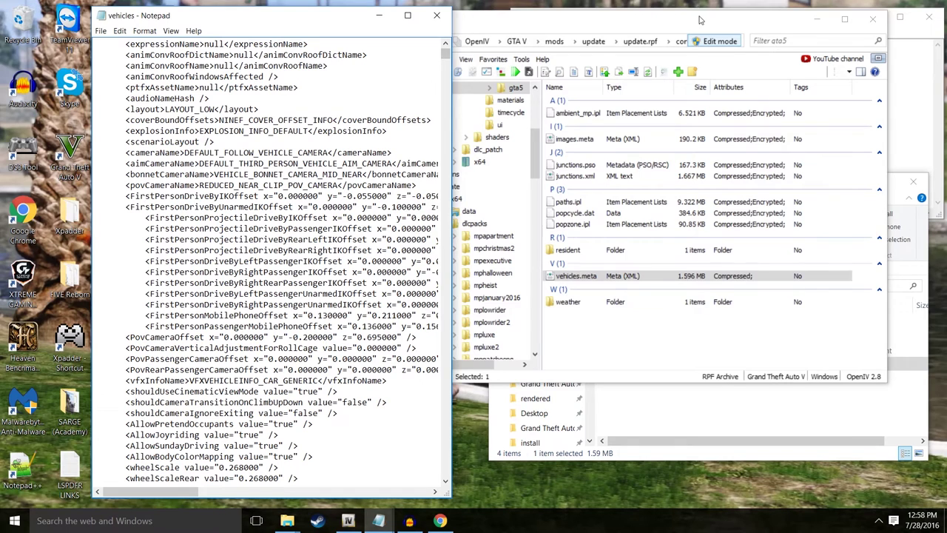
Minimize OpenIV, and copy the whole policeb item from "Use this to get the rider siting properly" in Important Extras
left_click(704, 20)
left_click(816, 18)
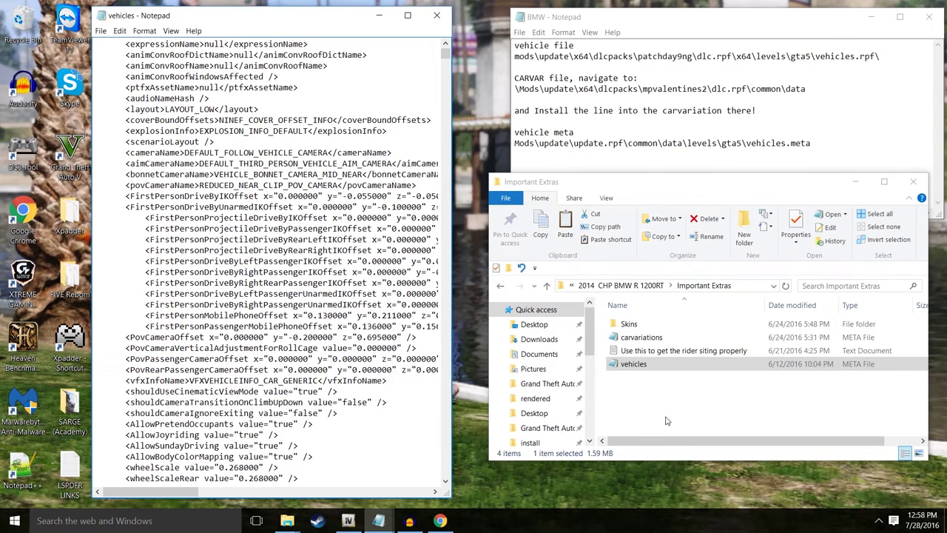
double_click(625, 352)
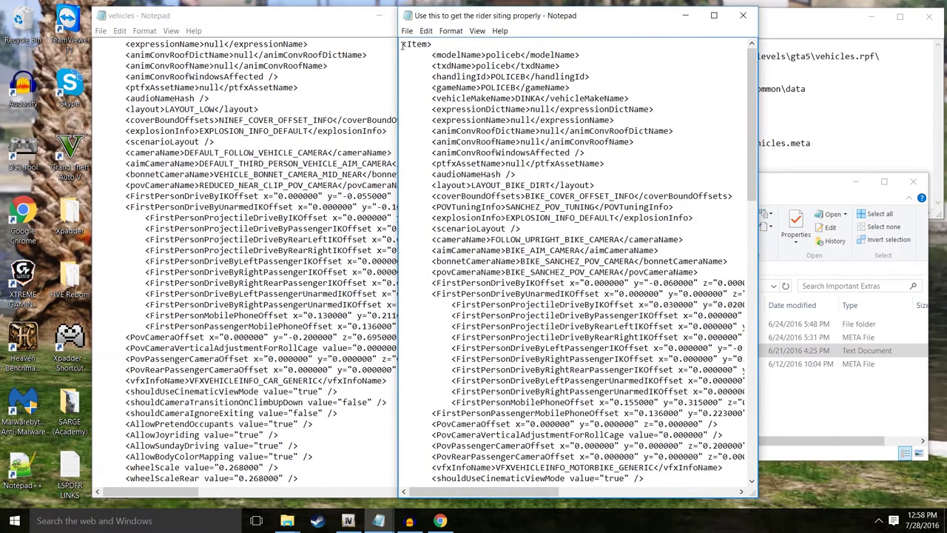
left_click_drag(403, 44, 658, 498)
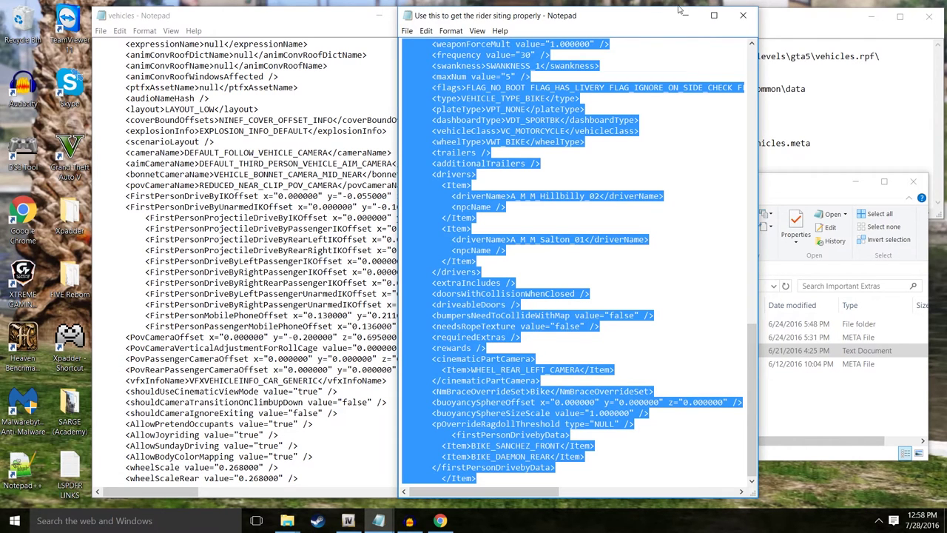
left_click(743, 16)
Paste the copied policeb item into the vehicles file on a new line directly below <InitDatas>
left_click(361, 254)
scroll(361, 253, "up", 4)
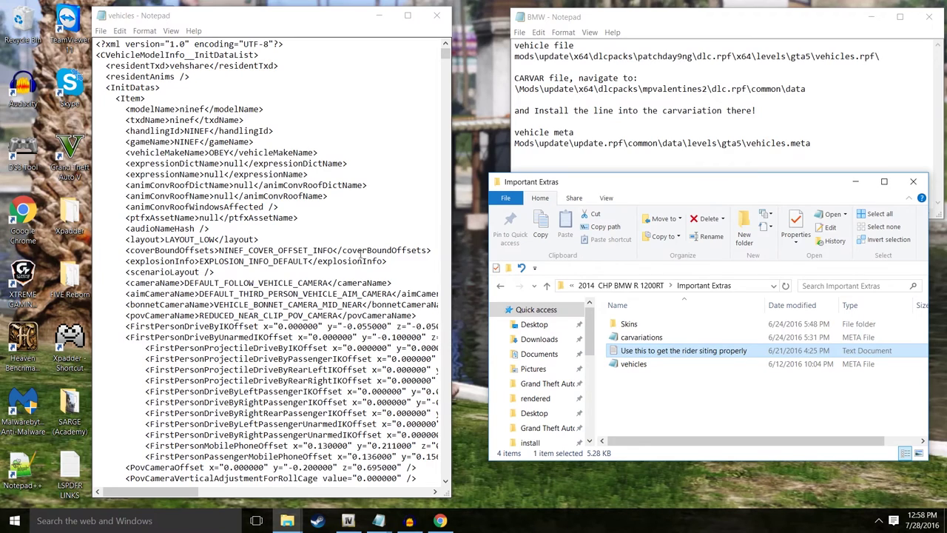
left_click(157, 91)
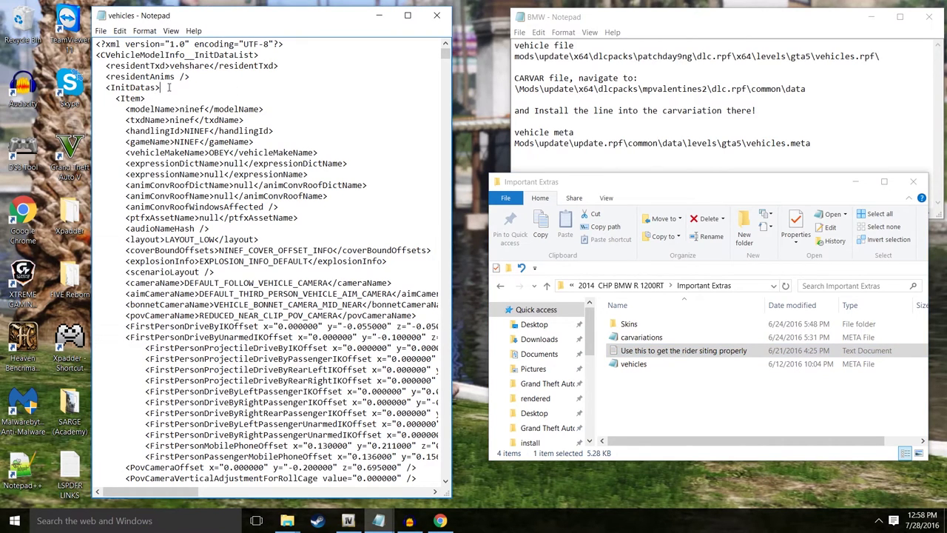
key("Return")
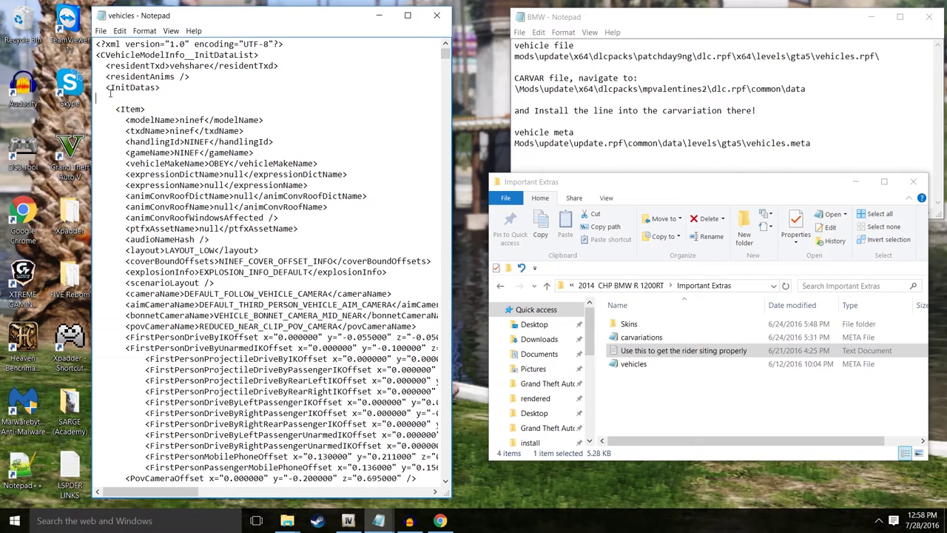
key("ctrl+v")
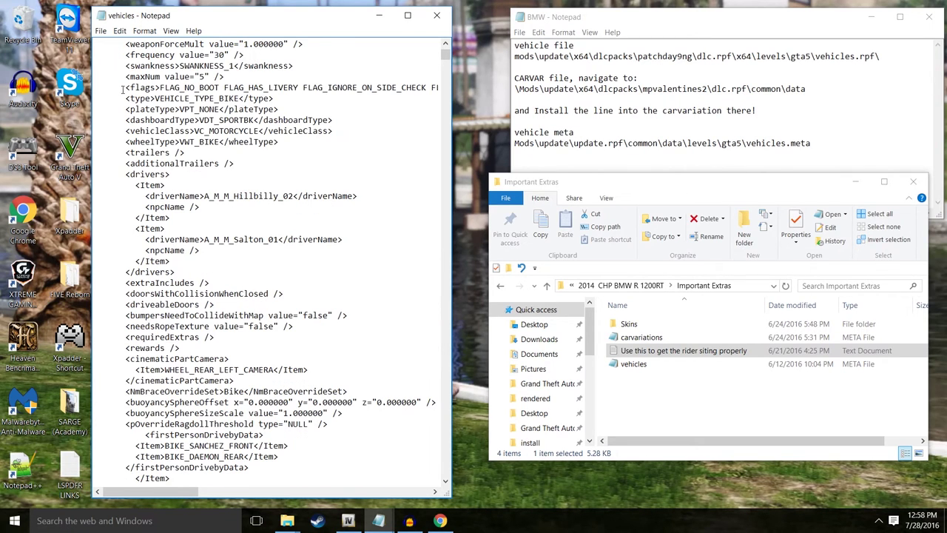
scroll(193, 195, "up", 14)
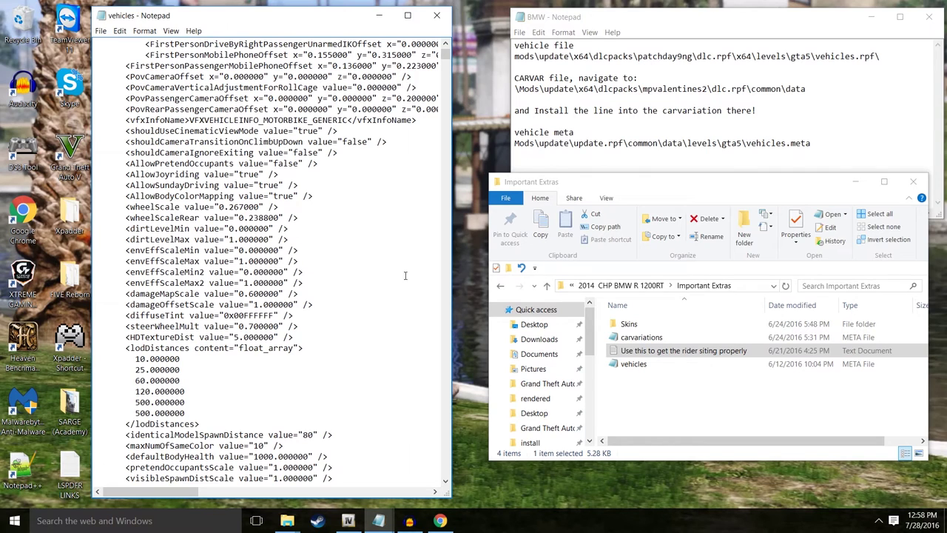
Check the pasted policeb item at the start of the vehicles file, save the file, and minimize Notepad
left_click_drag(444, 62, 419, 49)
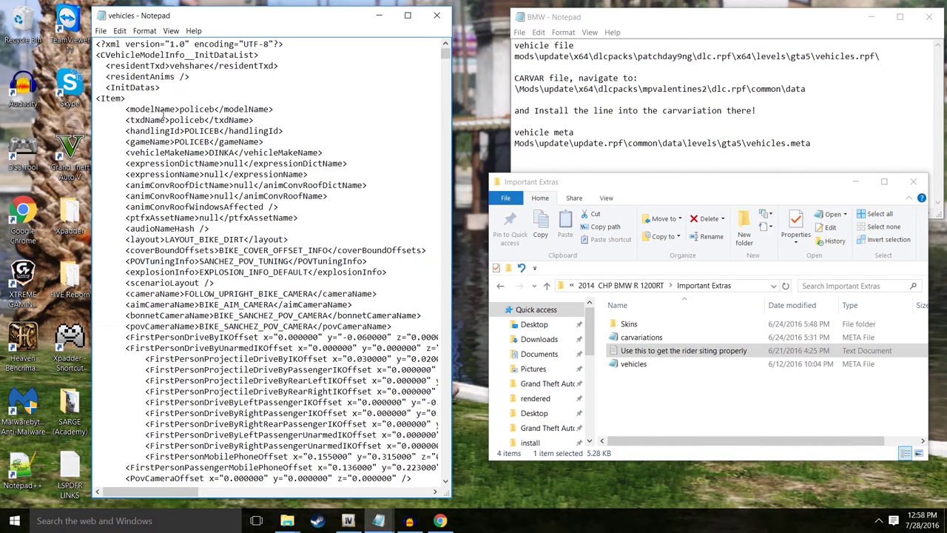
scroll(147, 103, "down", 1)
scroll(131, 90, "up", 1)
left_click_drag(124, 108, 363, 446)
left_click(186, 185)
left_click(107, 31)
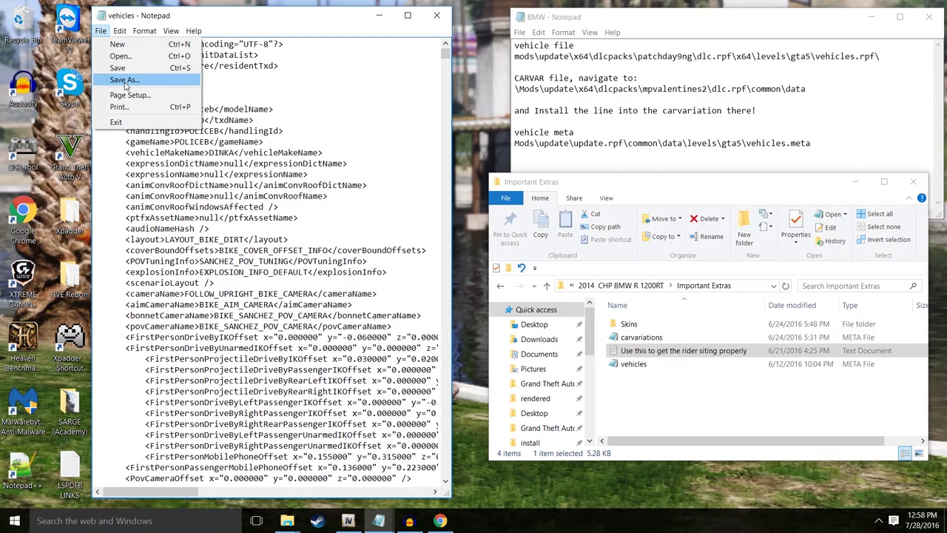
left_click(117, 65)
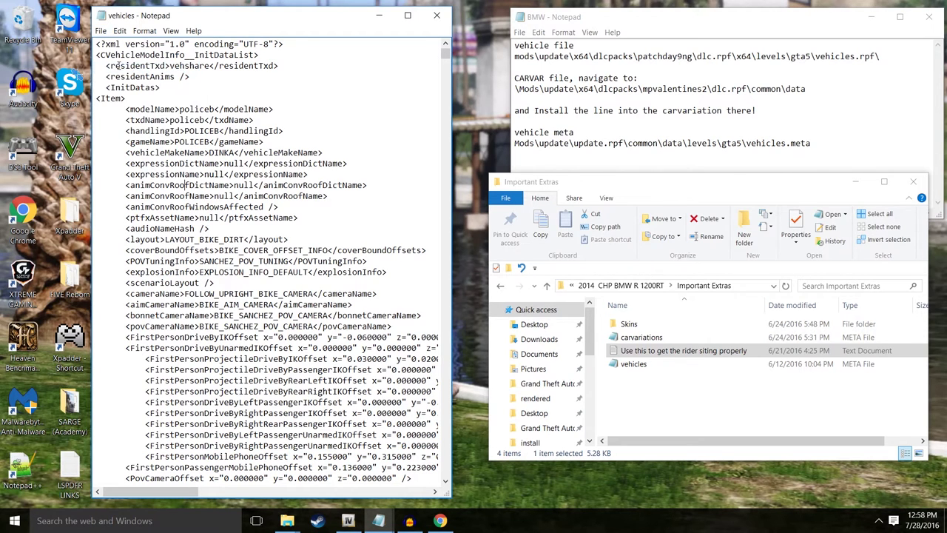
left_click(379, 16)
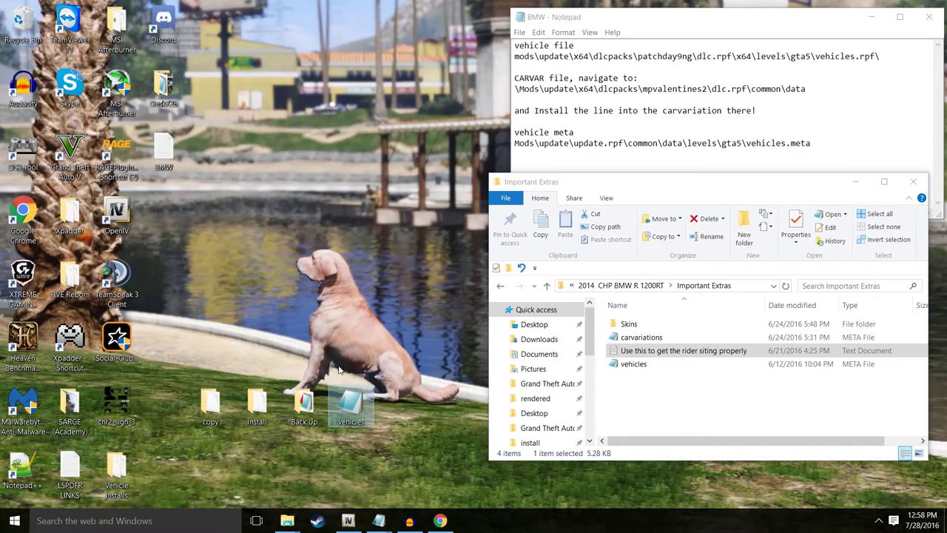
Switch to OpenIV and replace vehicles.meta in the mods copy's gta5 folder with the edited vehicles file from the desktop
left_click(348, 520)
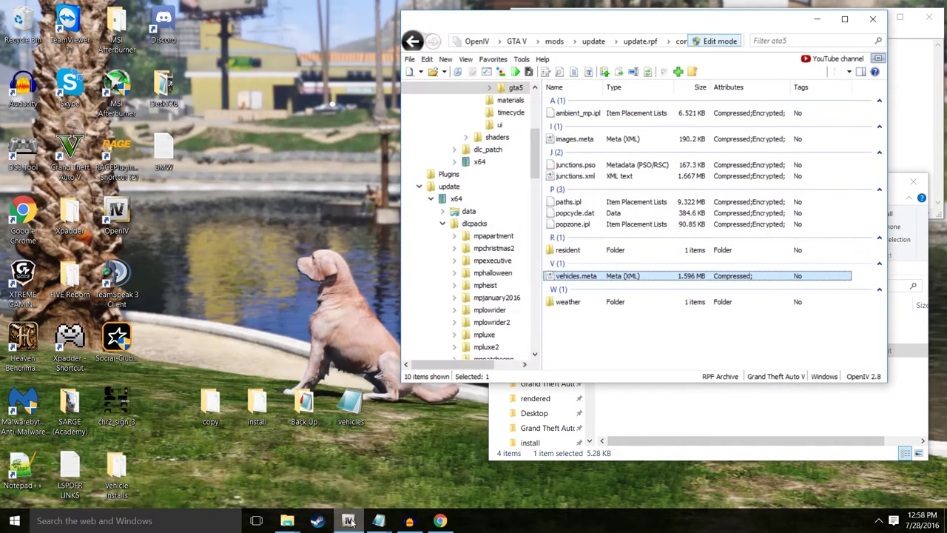
left_click_drag(342, 412, 584, 348)
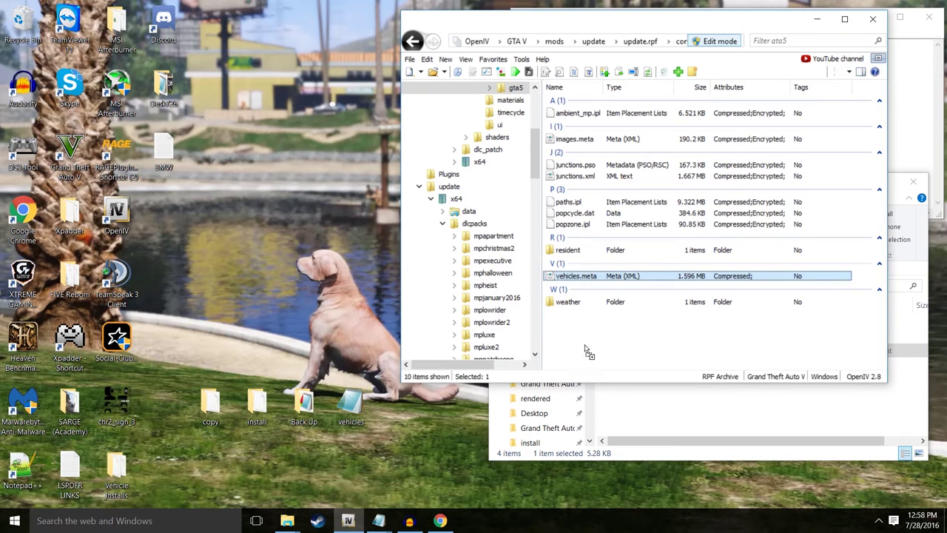
left_click_drag(695, 285, 694, 288)
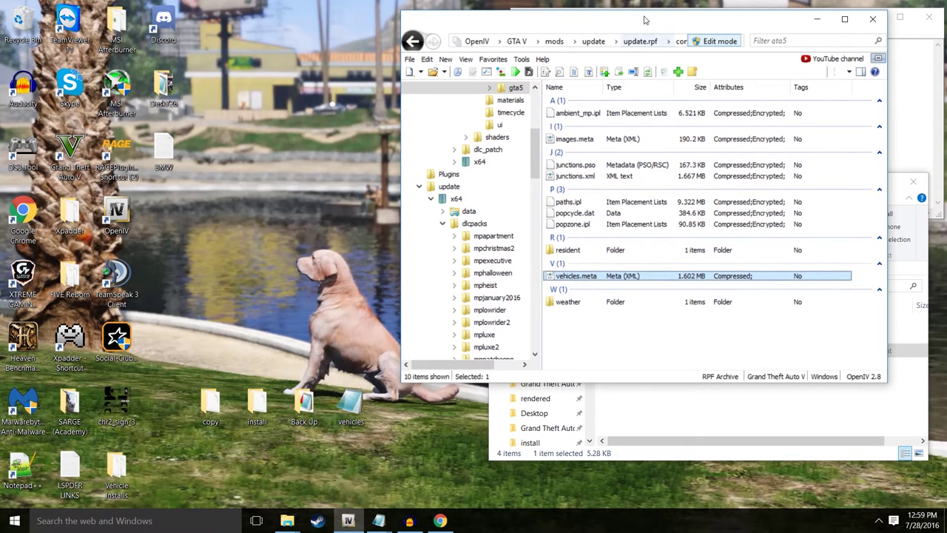
Close OpenIV and the Important Extras folder, and minimize the BMW notes to clear the desktop
left_click_drag(644, 20, 280, 29)
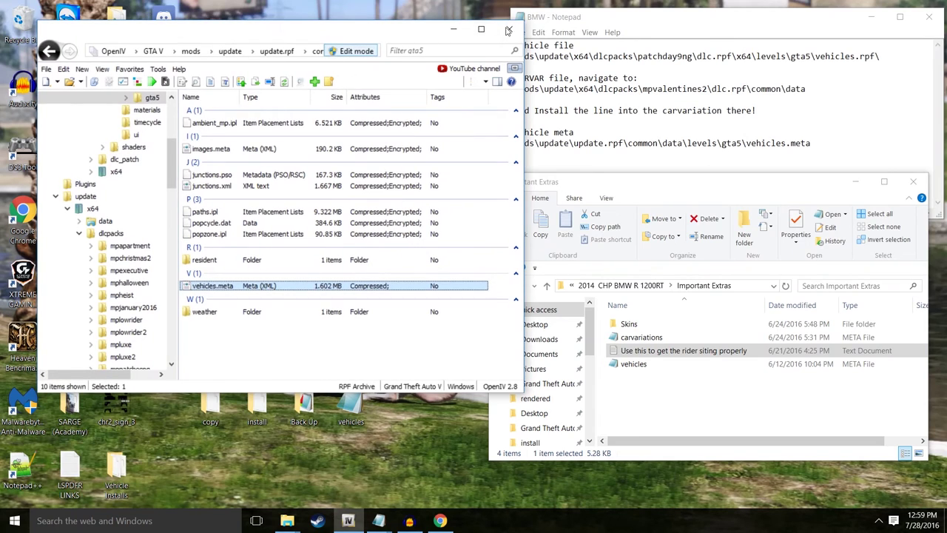
left_click(153, 51)
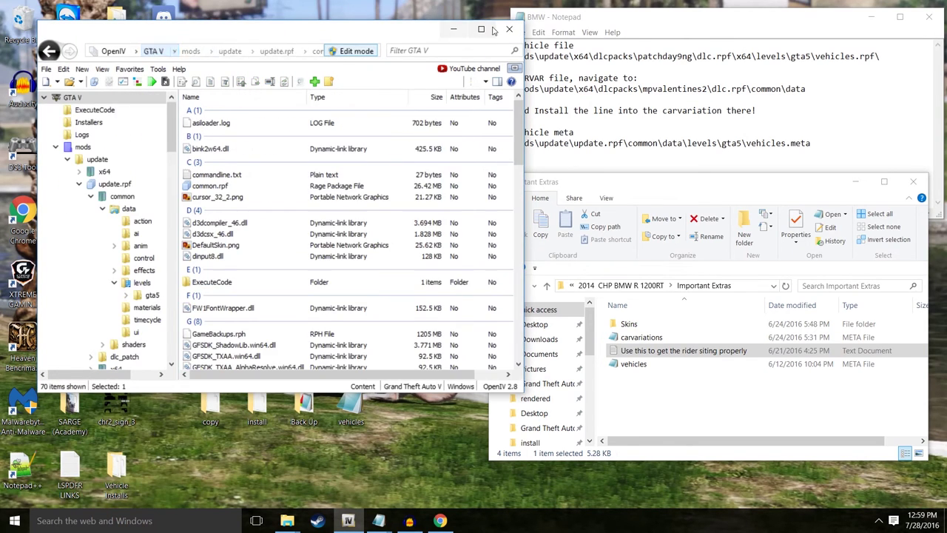
left_click(508, 29)
left_click_drag(699, 190, 288, 69)
left_click(506, 61)
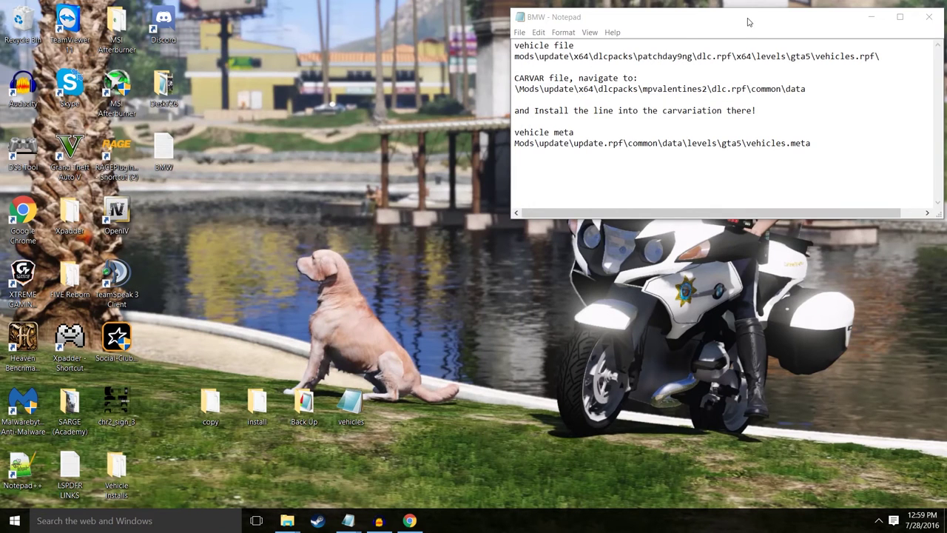
left_click_drag(748, 21, 715, 24)
left_click(838, 21)
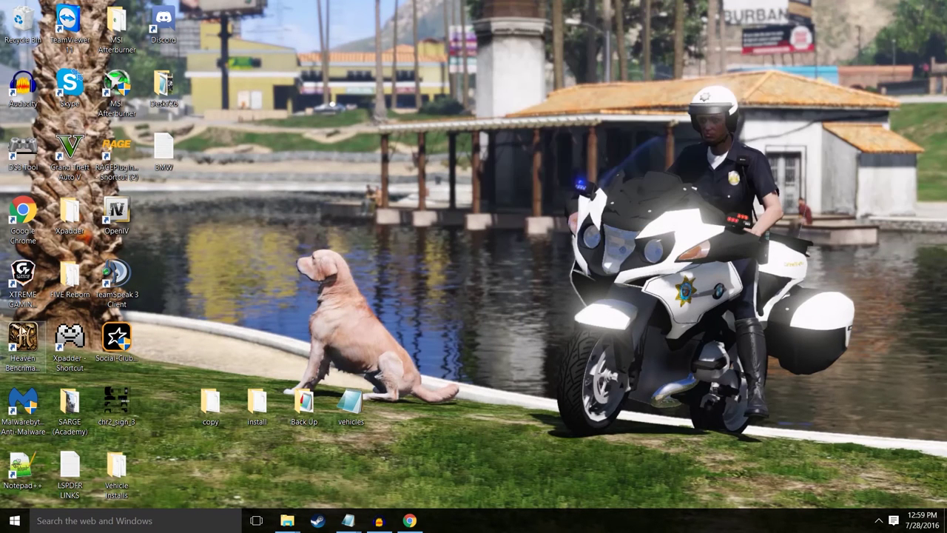
Launch GTA V through the desktop's RAGE Plugin Hook shortcut as administrator
right_click(126, 161)
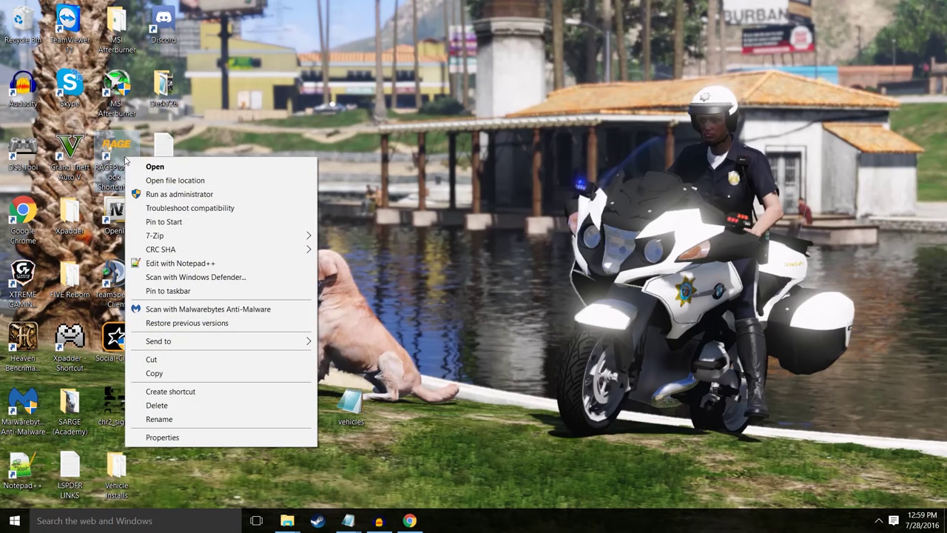
left_click(180, 195)
left_click(526, 285)
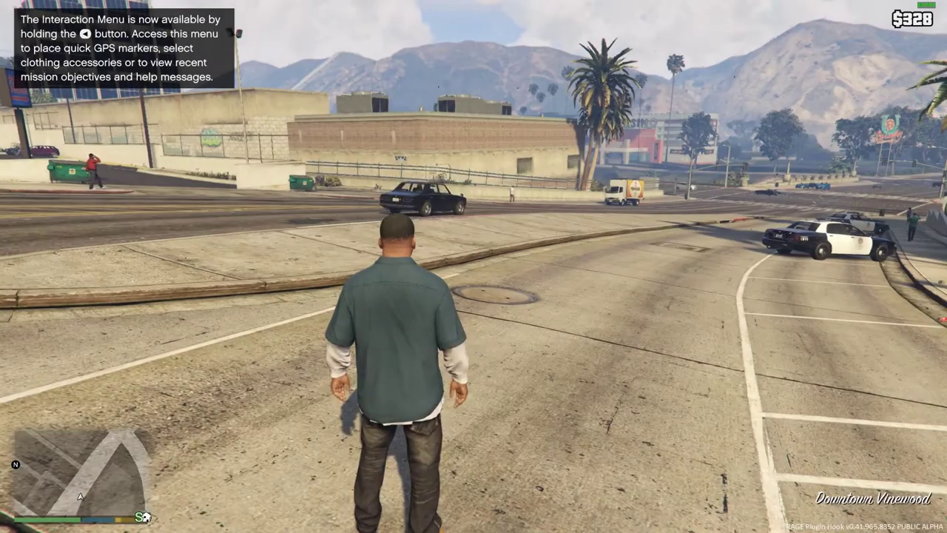
Spawn the Police Bike from the trainer's Emergency vehicles in Downtown Vinewood, and close the trainer menu
key("w")
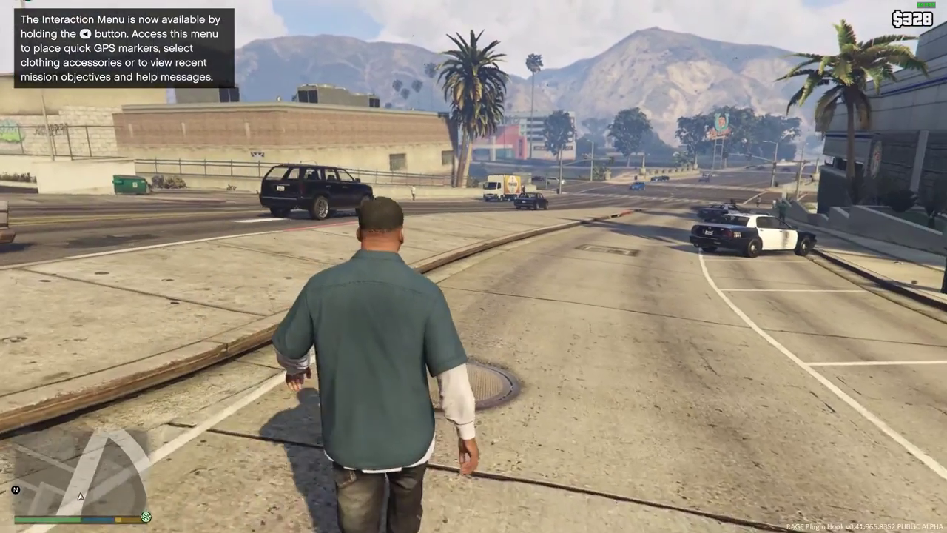
key("F3")
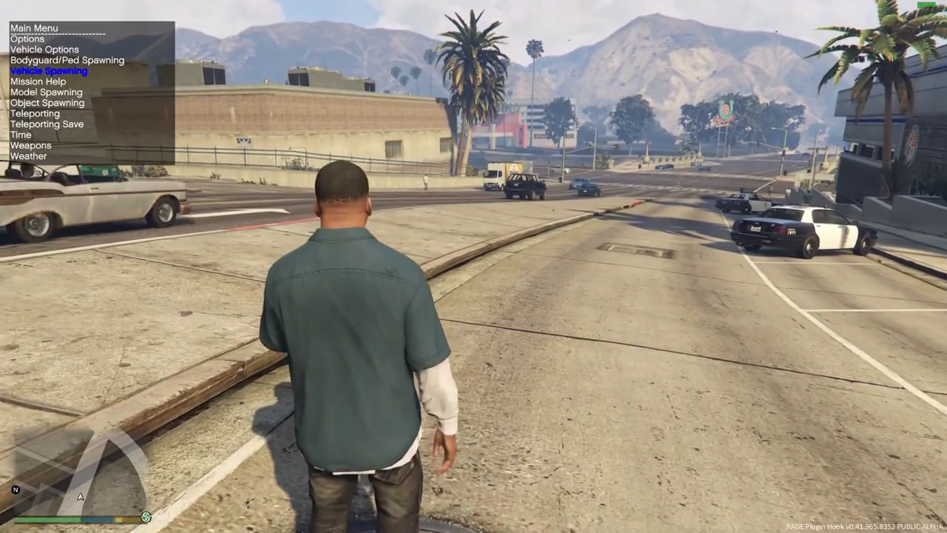
key("Down")
key("Return")
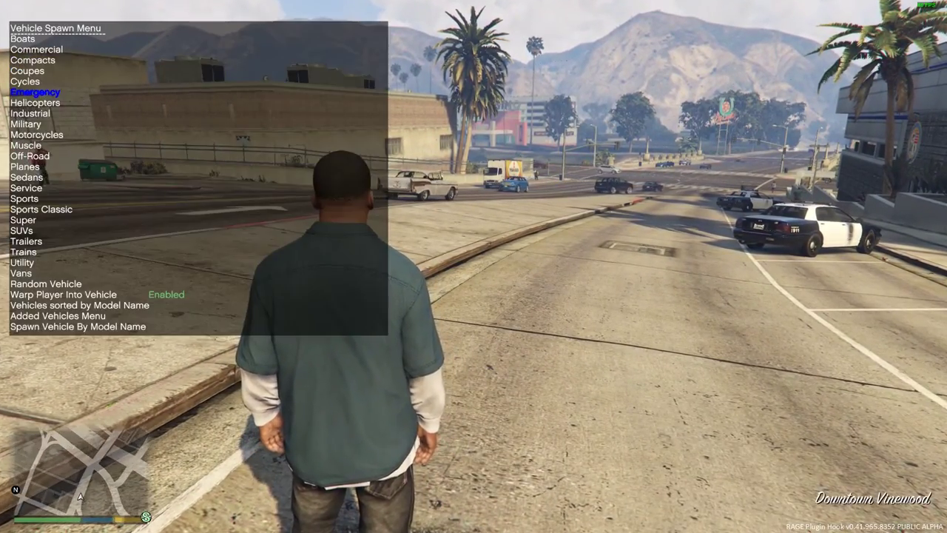
key("Return")
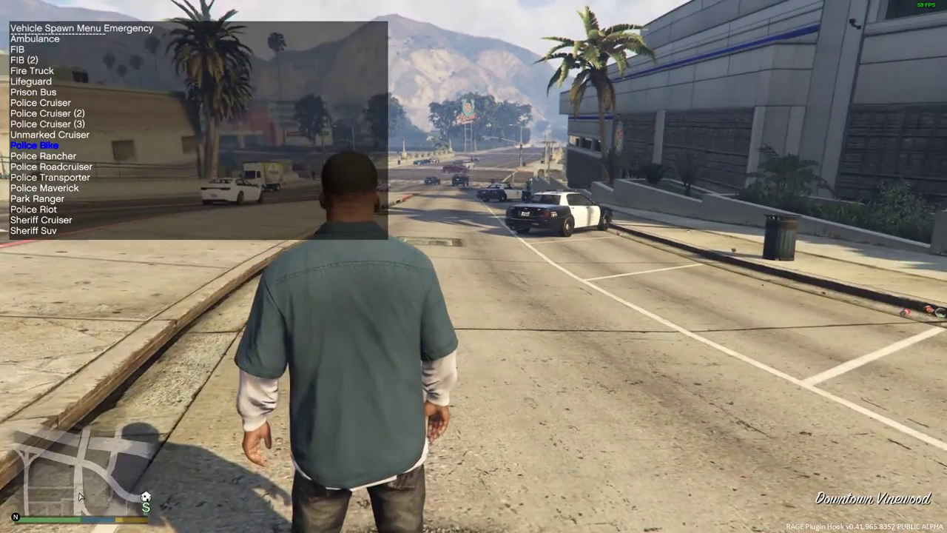
key("Return")
key("BackSpace")
key("BackSpace")
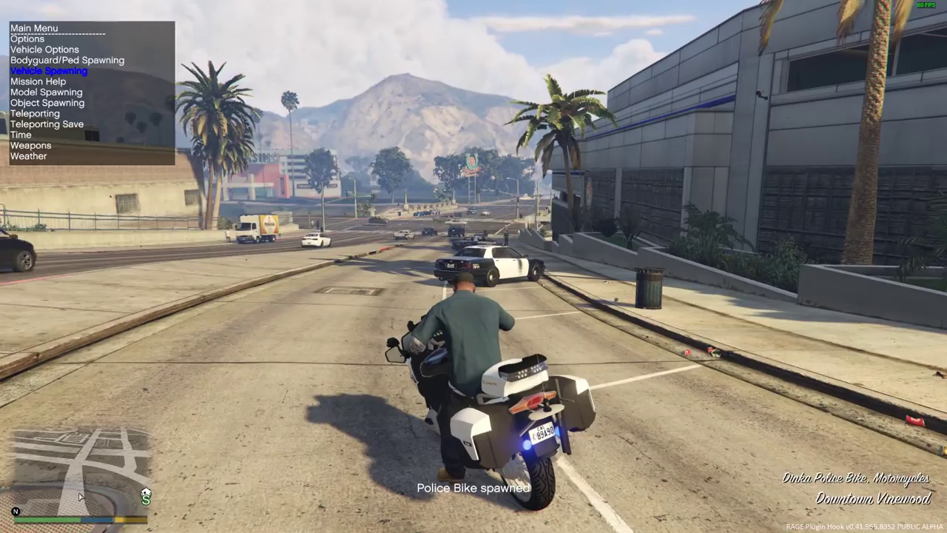
key("BackSpace")
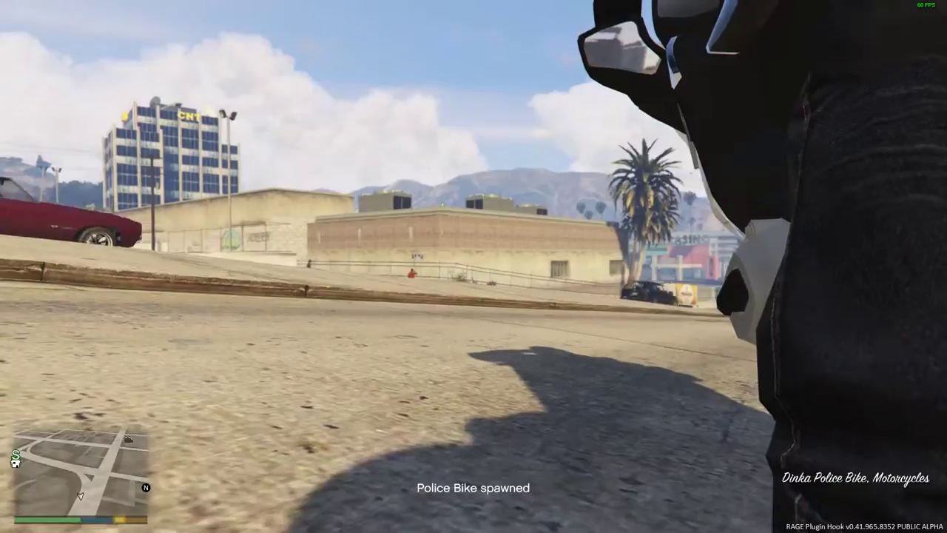
Examine the rider's position on the police bike, turn on its emergency lights, and ride it onto the curb
key("w")
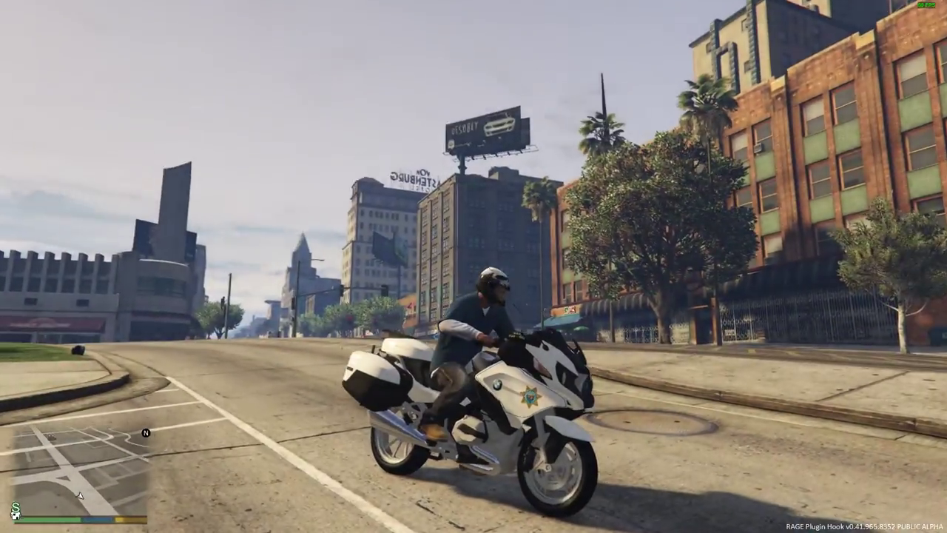
key("e")
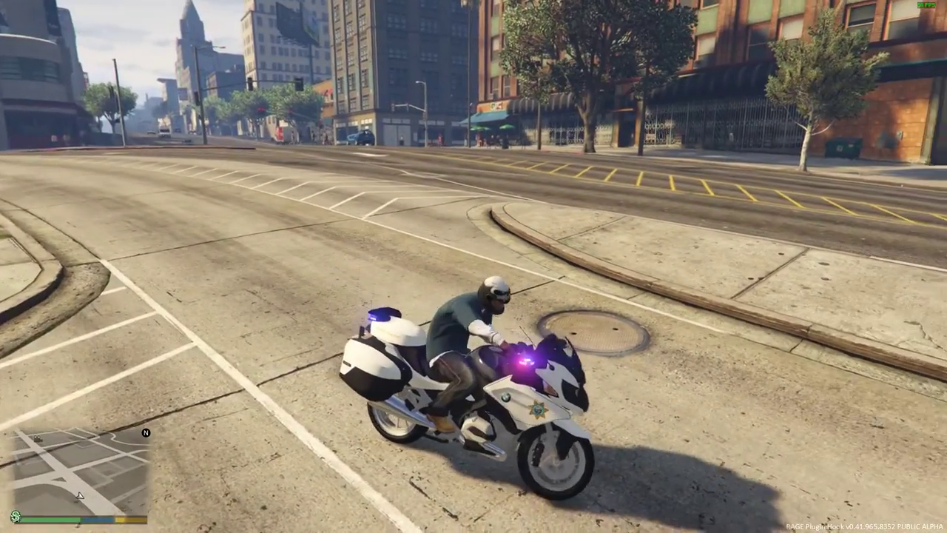
key("w")
key("a")
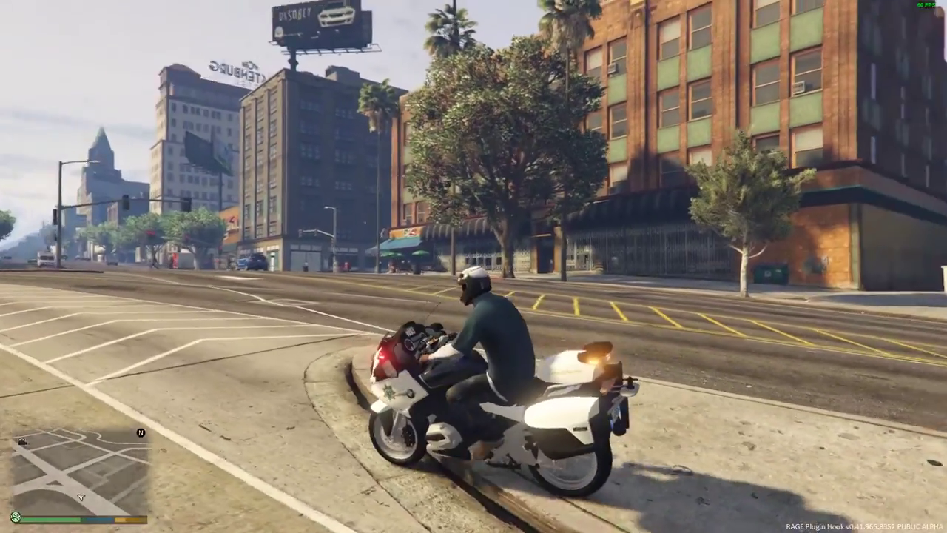
Set the game time to Evening (23) with the trainer's time options
key("F4")
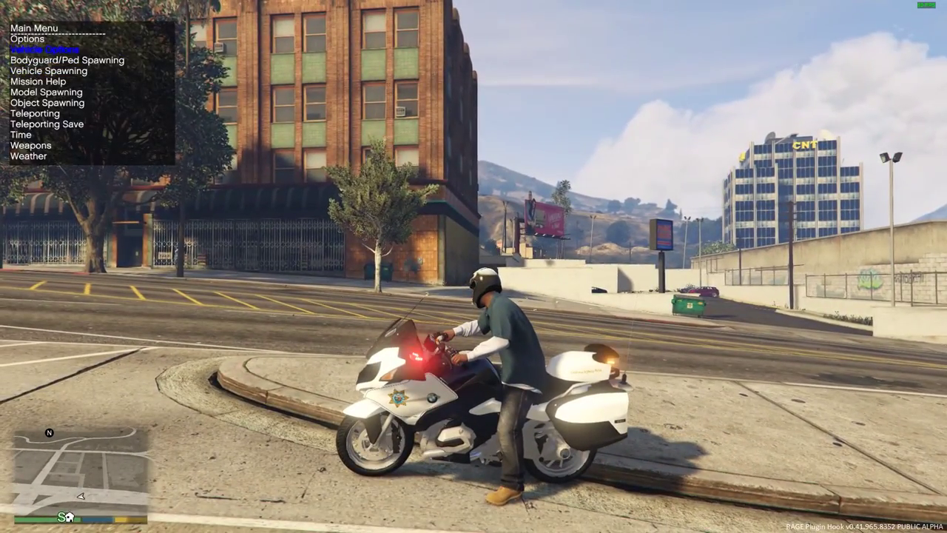
key("KP_8")
key("KP_8")
key("KP_5")
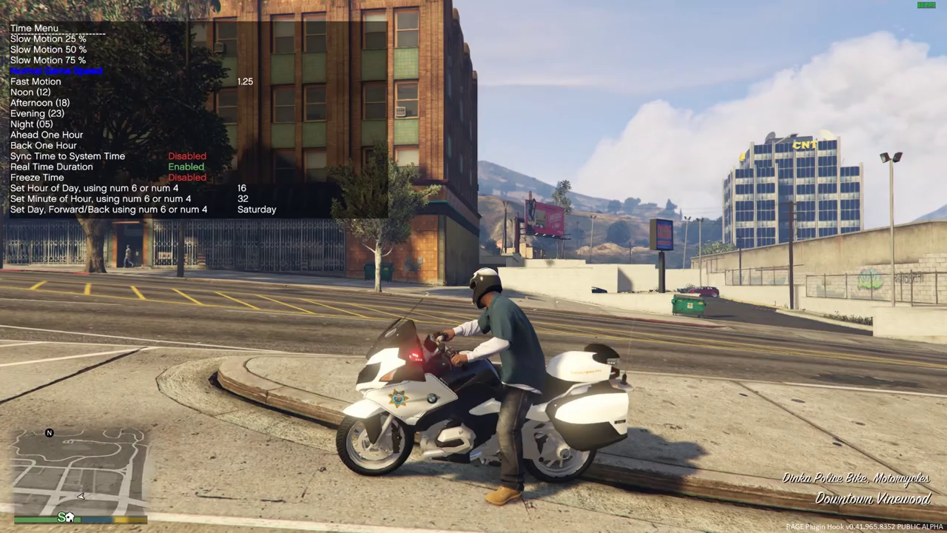
key("Down")
key("Down")
key("Down")
key("Down")
key("Return")
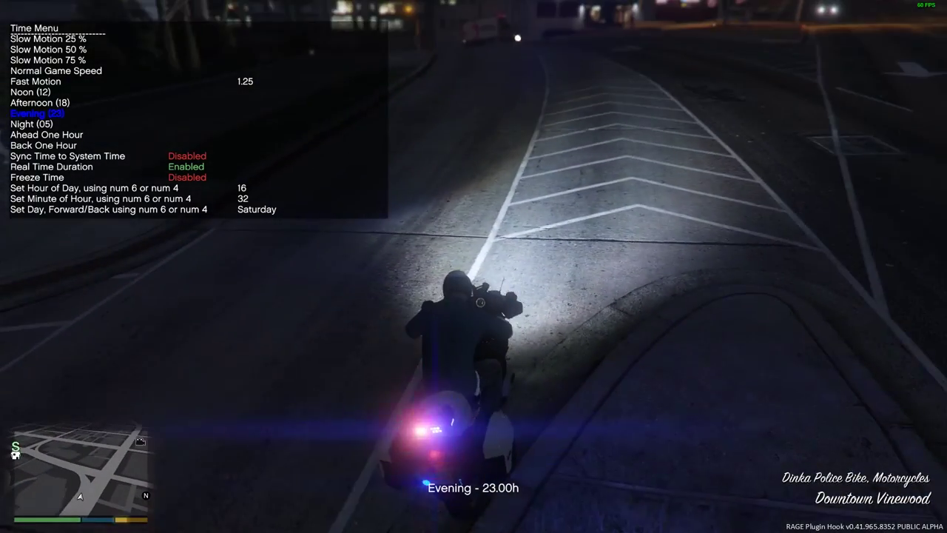
Ride the bike in first person to examine its dashboard, return to third person, and get off at the curb
key("v")
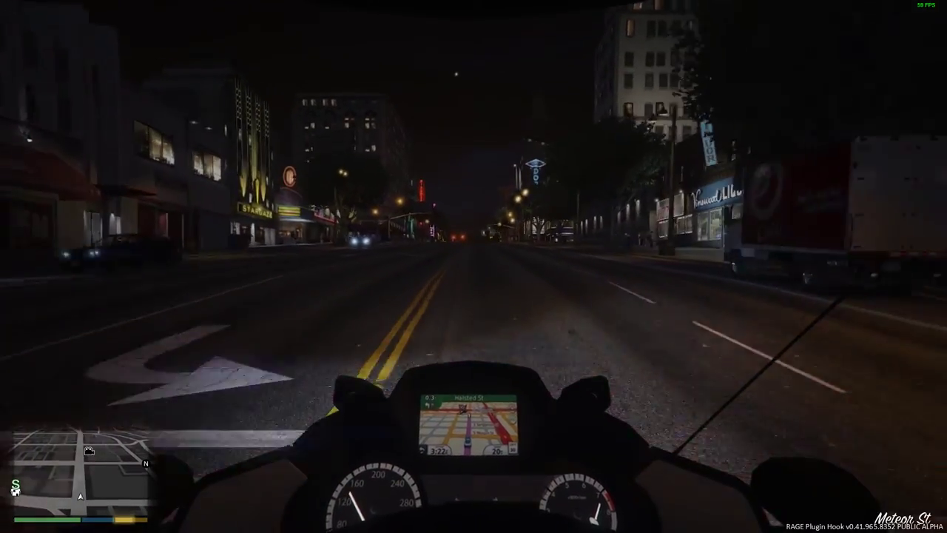
key("d")
key("s")
key("a")
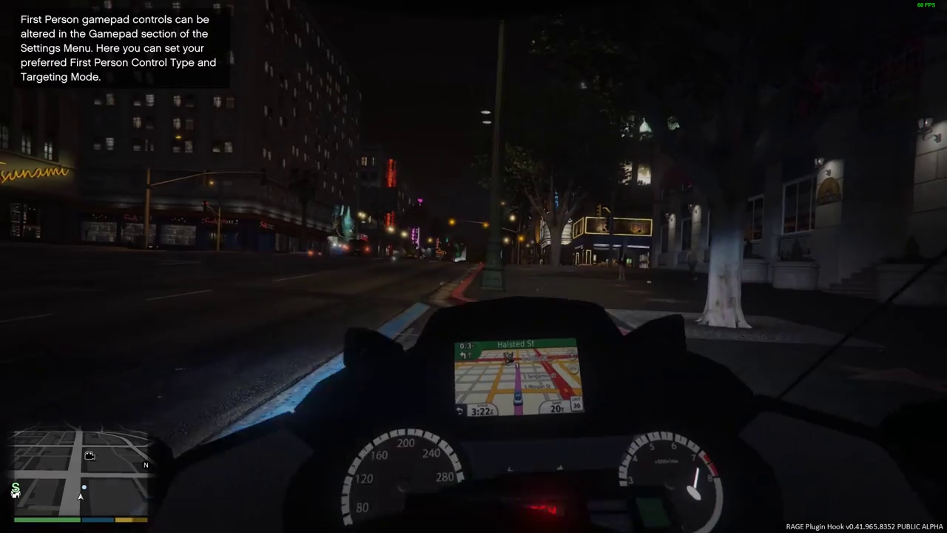
key("v")
key("f")
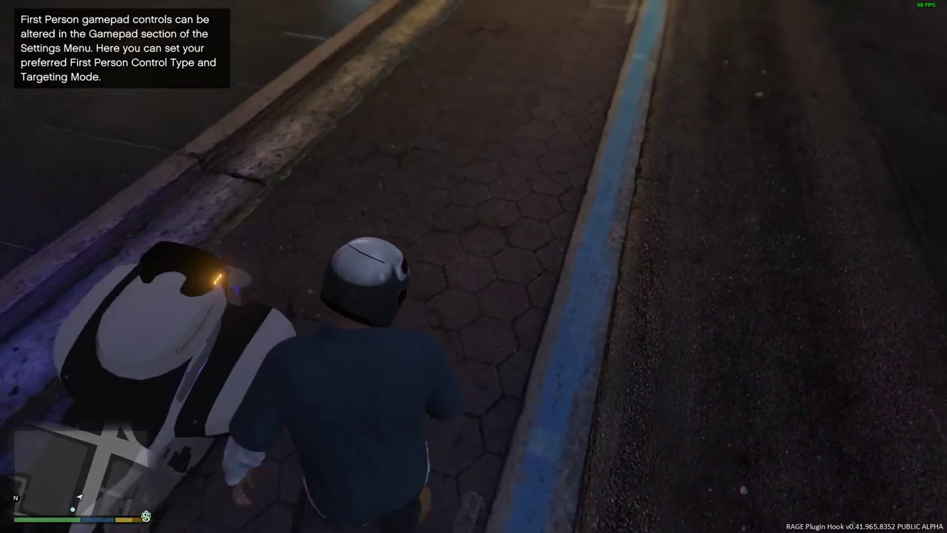
Walk around the parked bike to examine its emergency lights at night, and get back on
key("w")
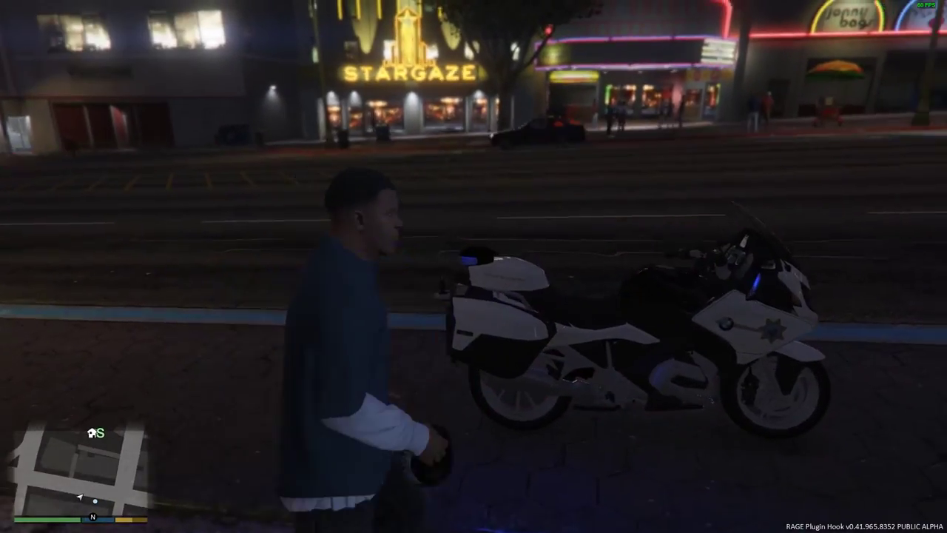
key("d")
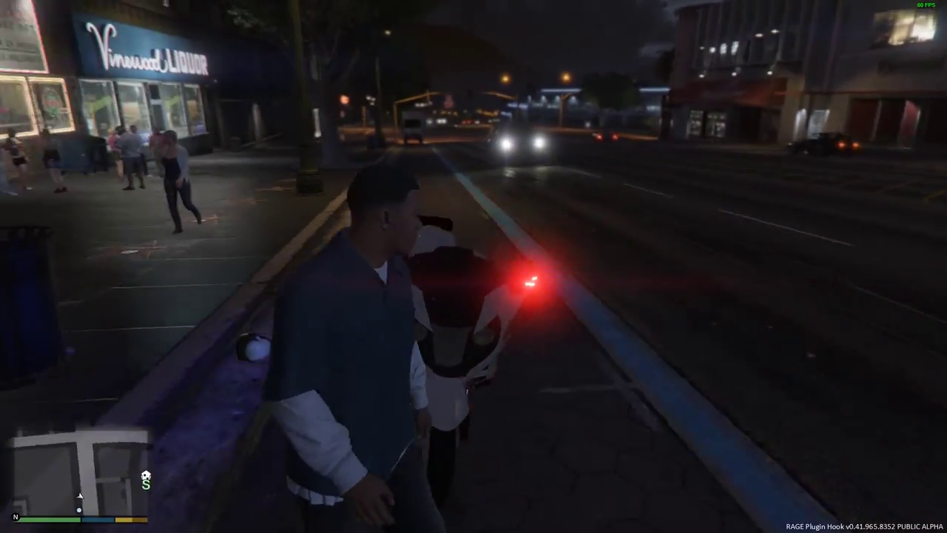
key("w")
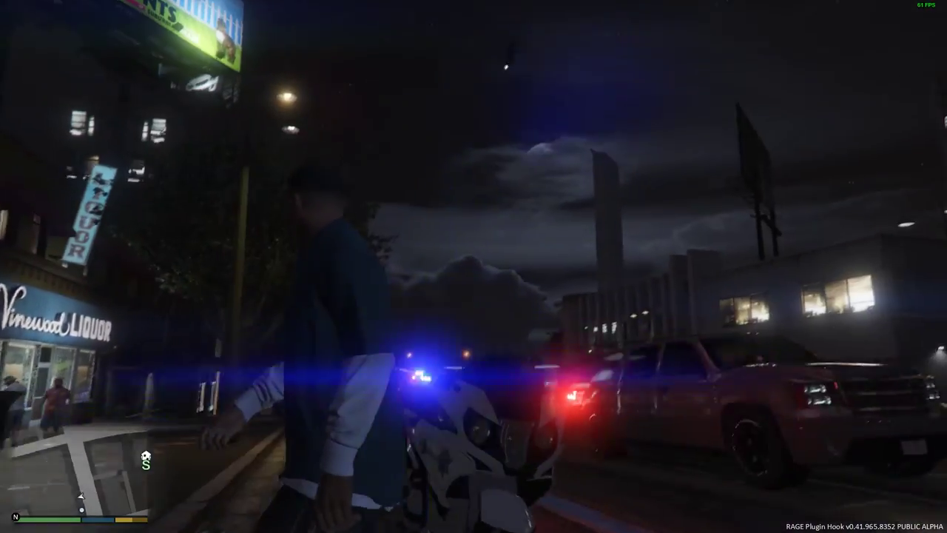
key("f")
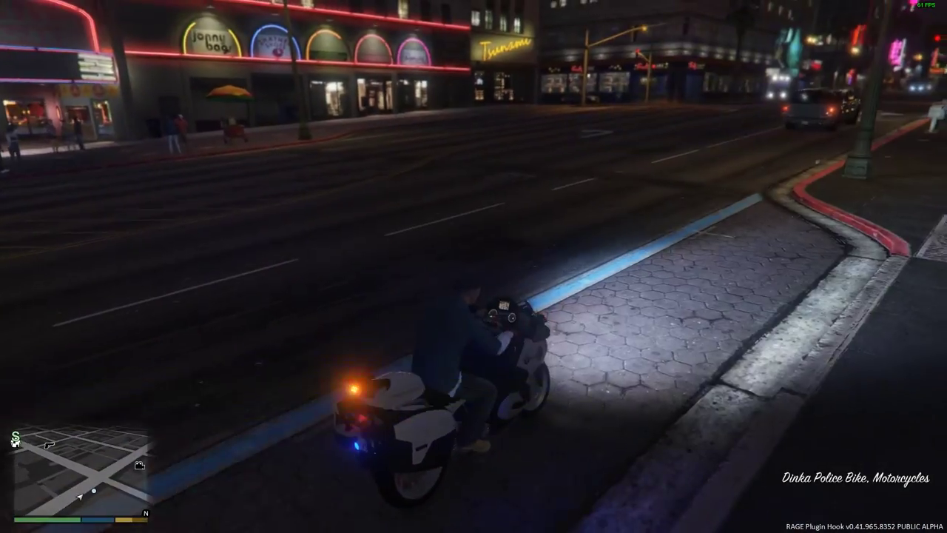
Ride the bike down the street past the intersection with its lights flashing, pull over at the curb, and get off
key("w")
key("w")
key("a")
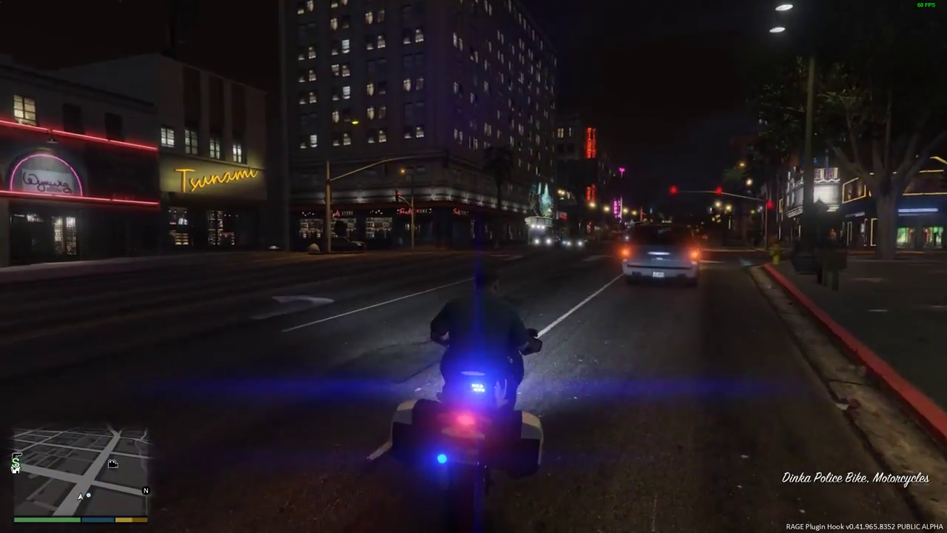
key("w")
key("d")
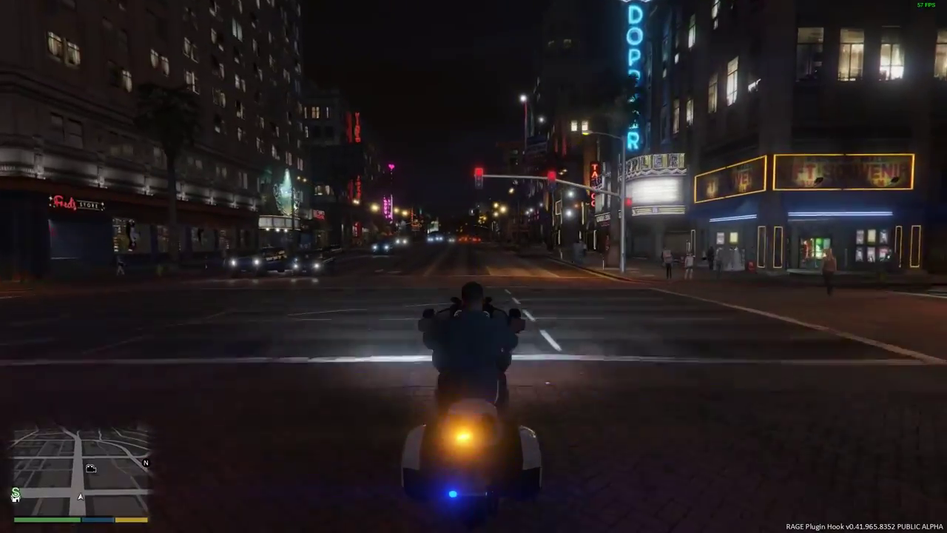
key("w")
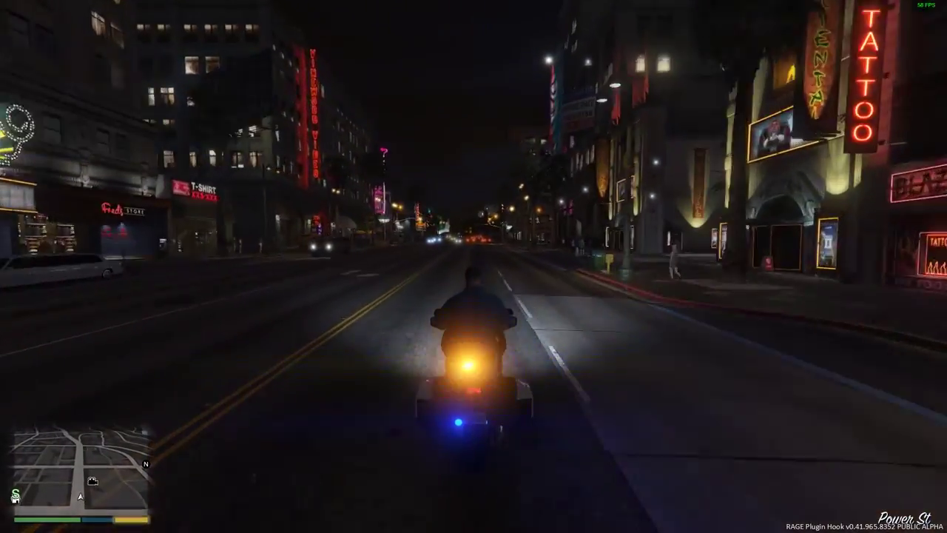
key("w")
key("d")
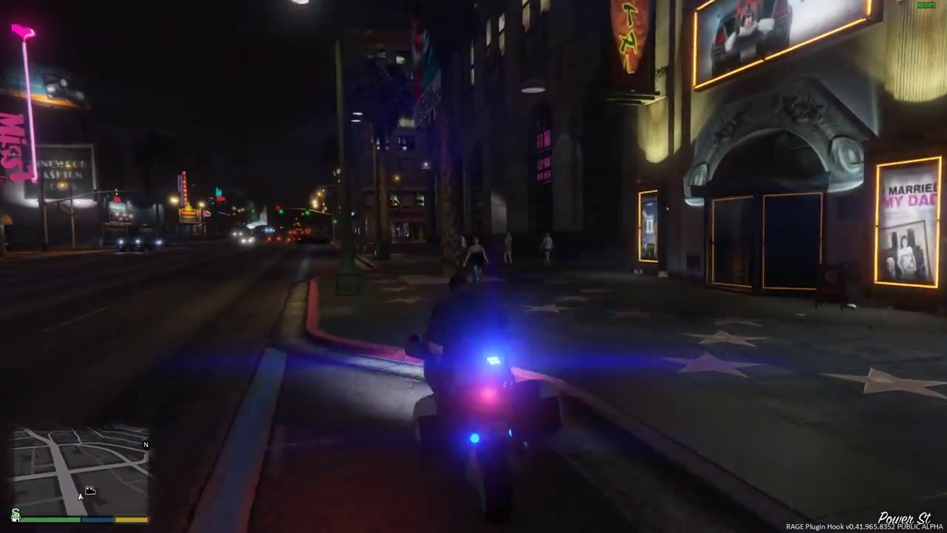
key("a")
key("f")
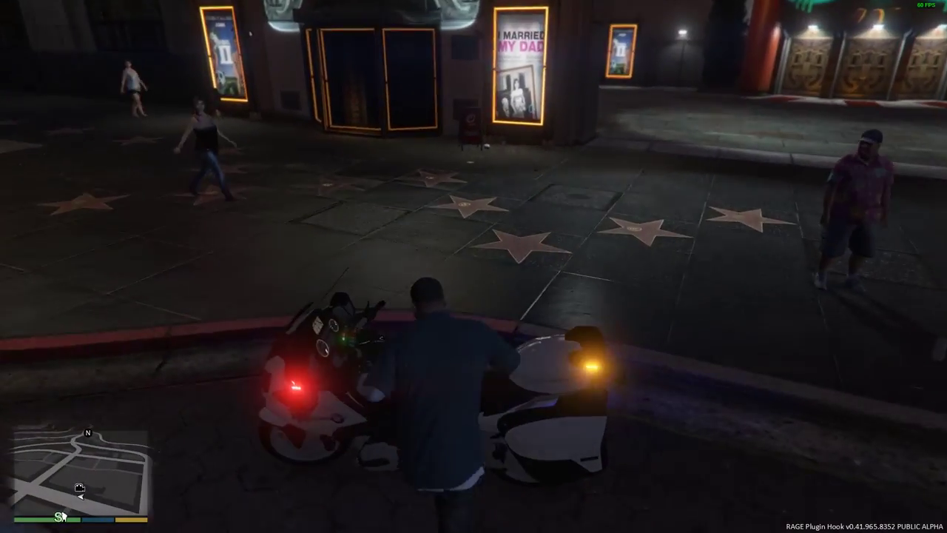